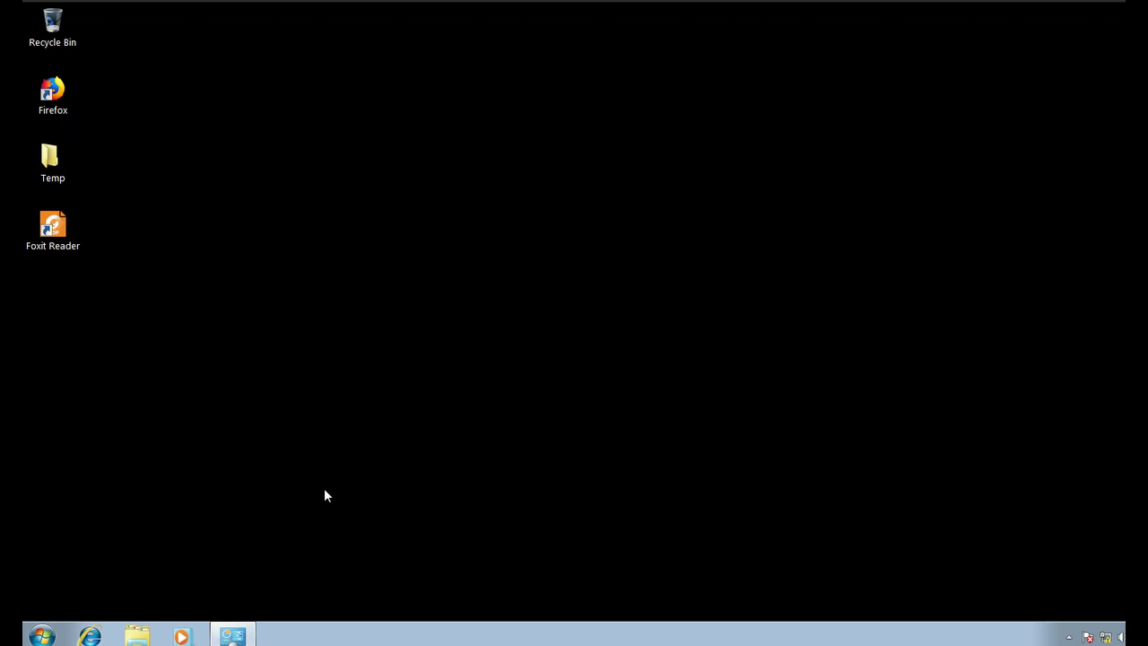
# - Review WIN7-LAB's Windows Firewall page, reached from the Network and Sharing Center
pyautogui.rightClick(1087, 637)
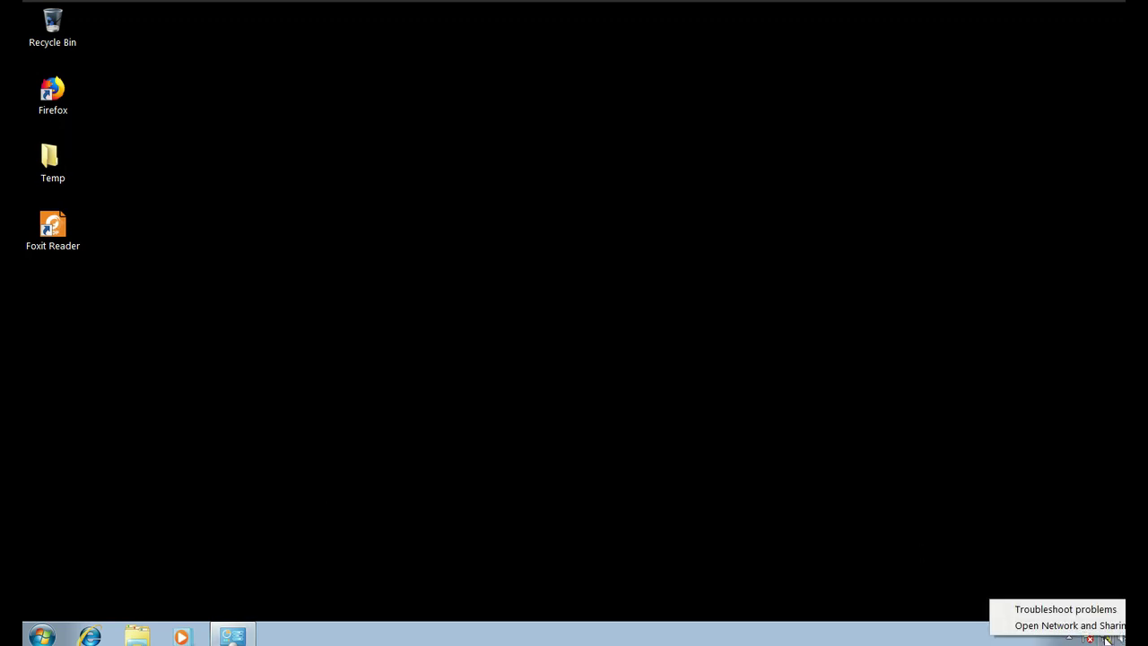
pyautogui.click(1083, 625)
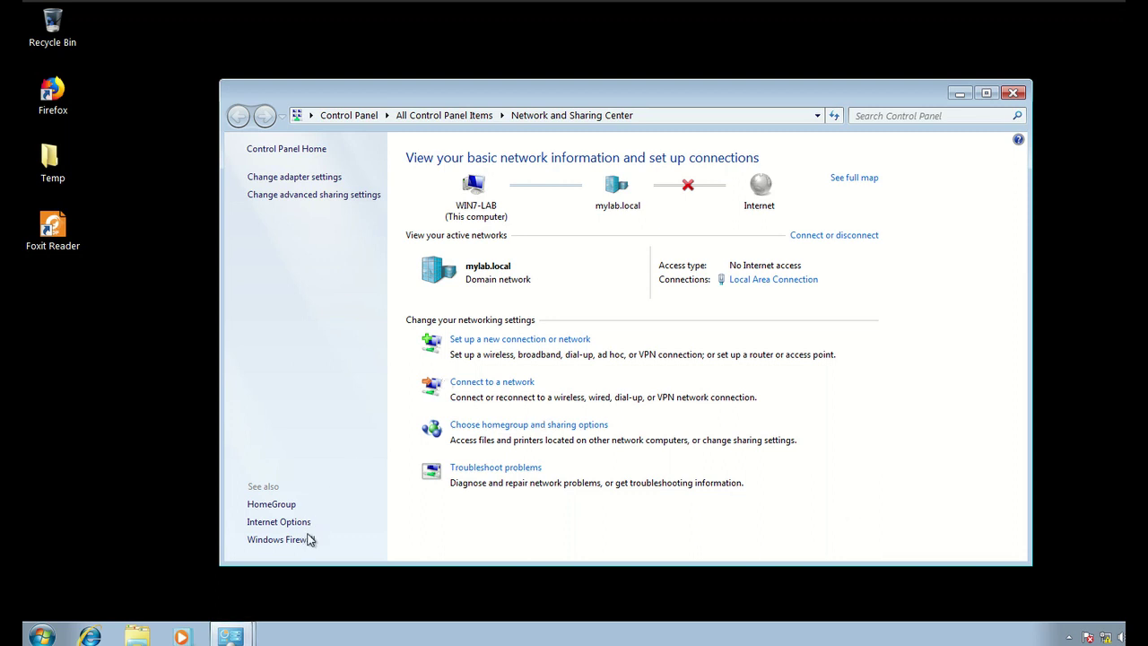
pyautogui.click(305, 540)
pyautogui.click(631, 251)
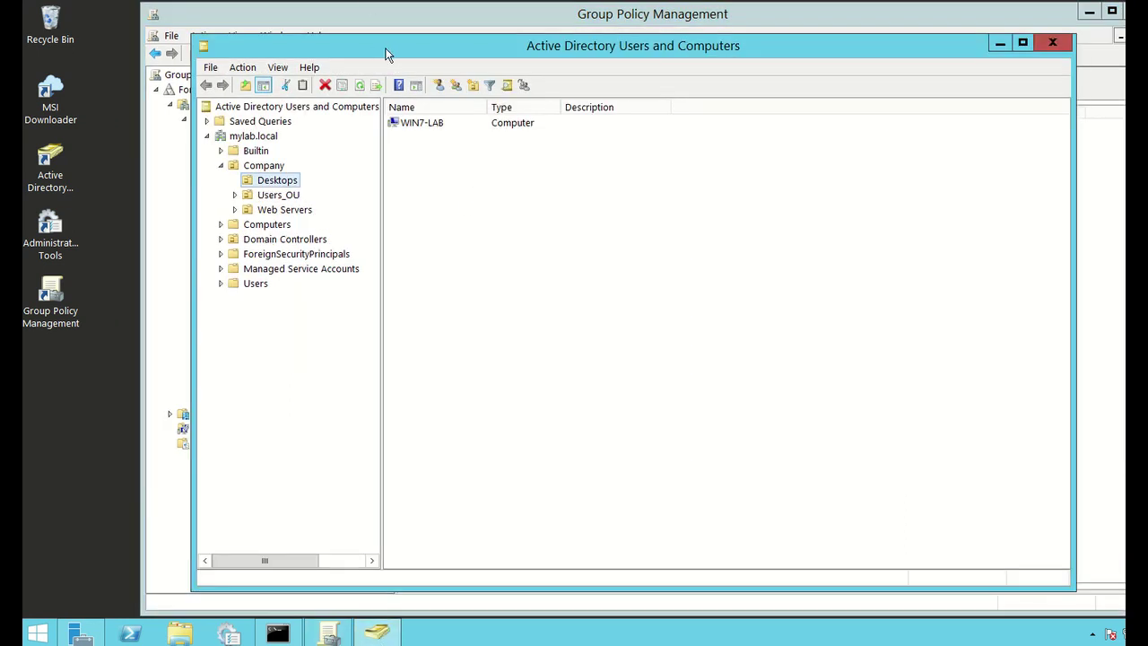
# - Expand the Company OU, then start creating a new organizational unit and cancel it
pyautogui.moveTo(386, 54); pyautogui.dragTo(404, 53)
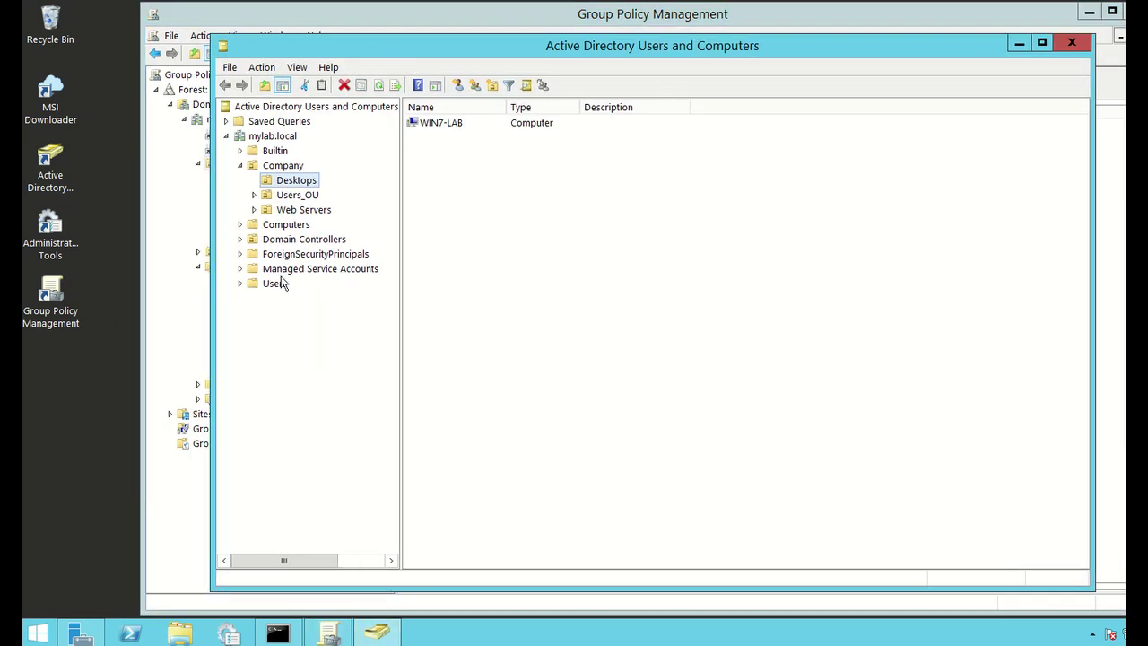
pyautogui.click(287, 168)
pyautogui.rightClick(289, 167)
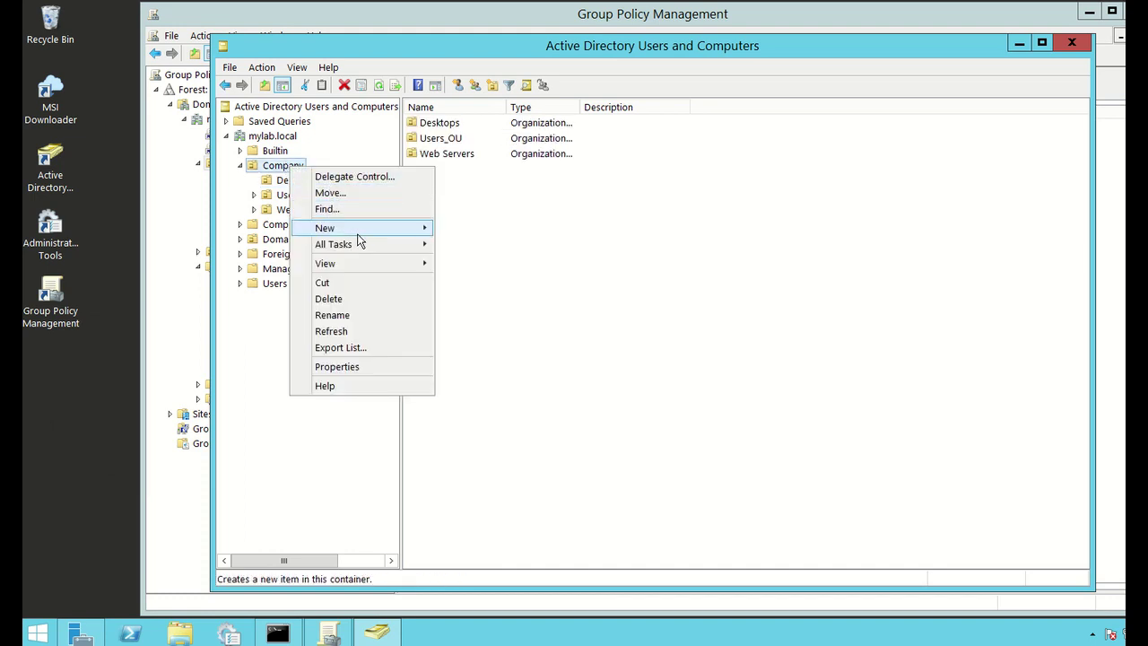
pyautogui.moveTo(359, 237)
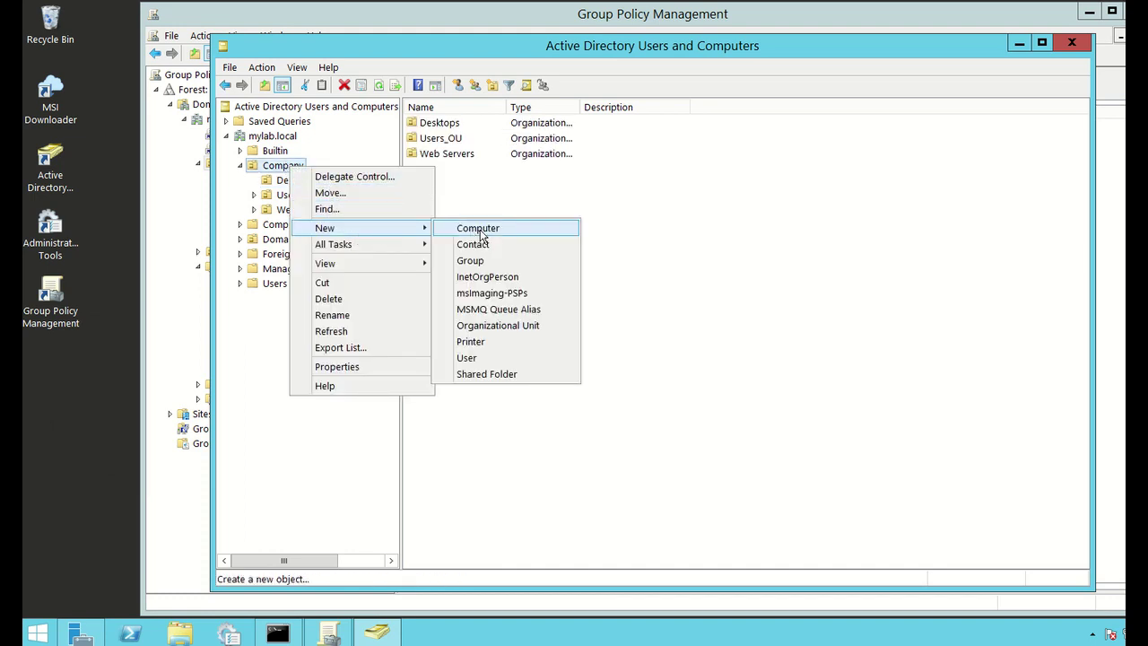
pyautogui.click(498, 328)
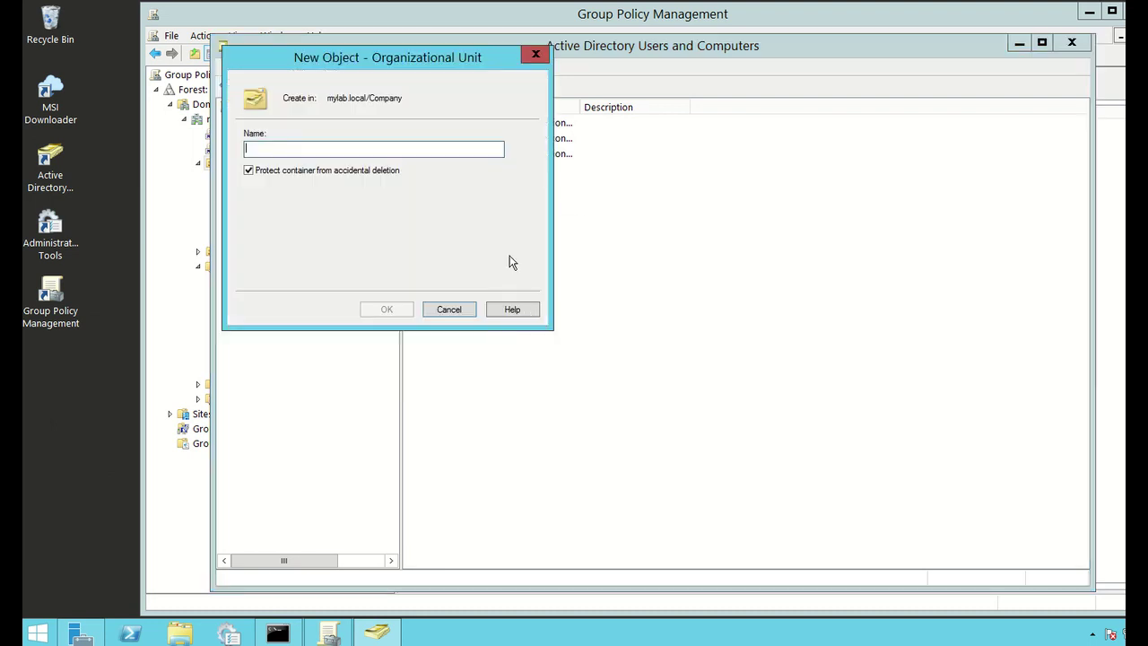
pyautogui.click(449, 309)
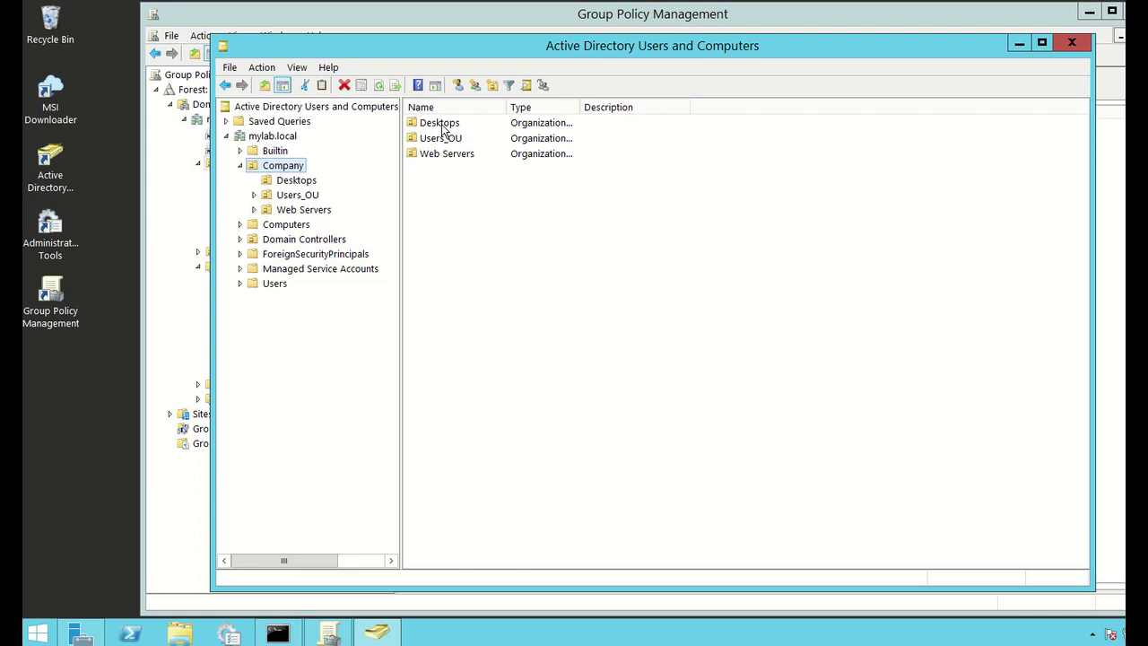
# - Confirm the Computers container is empty and show WIN7-LAB in the Desktops OU
pyautogui.click(290, 182)
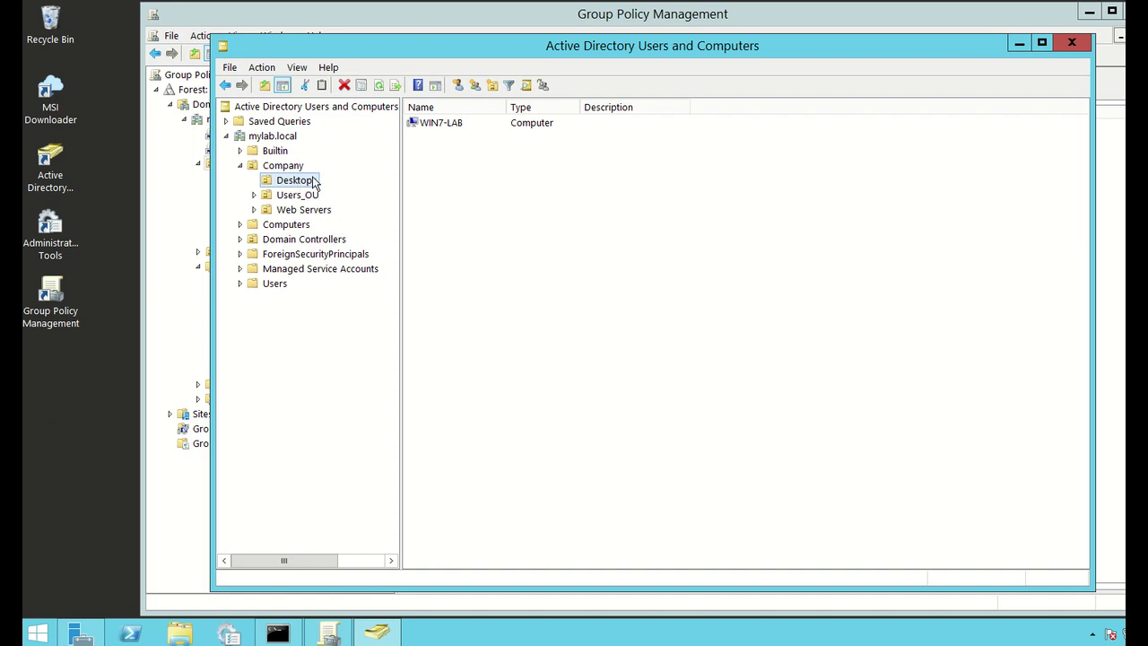
pyautogui.moveTo(376, 56); pyautogui.dragTo(400, 61)
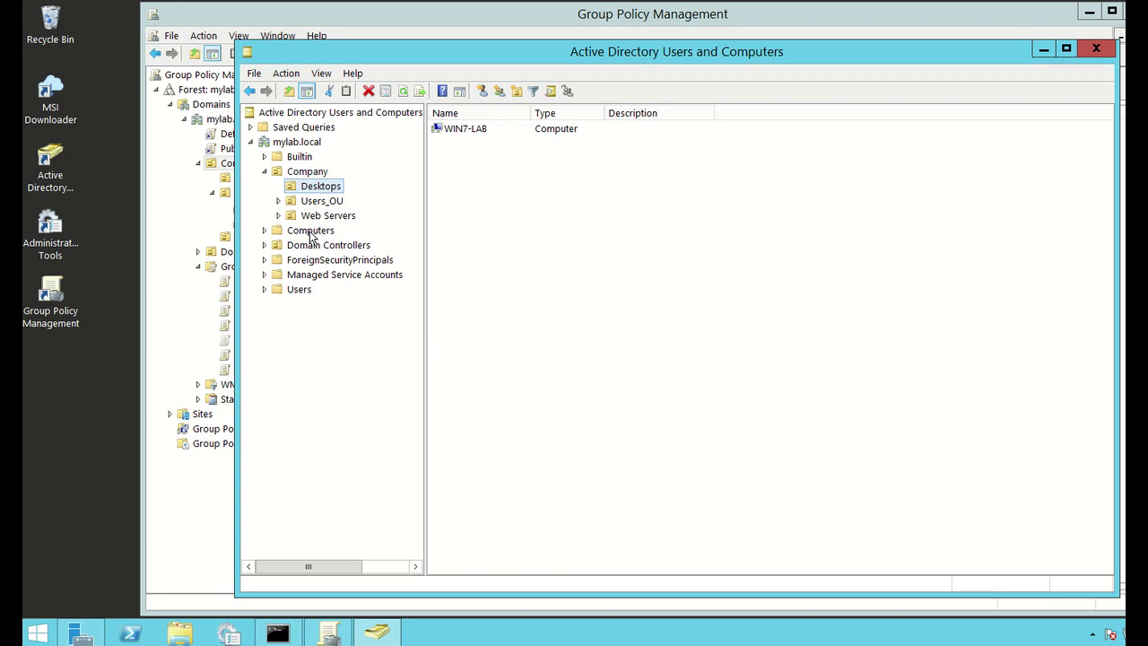
pyautogui.click(310, 232)
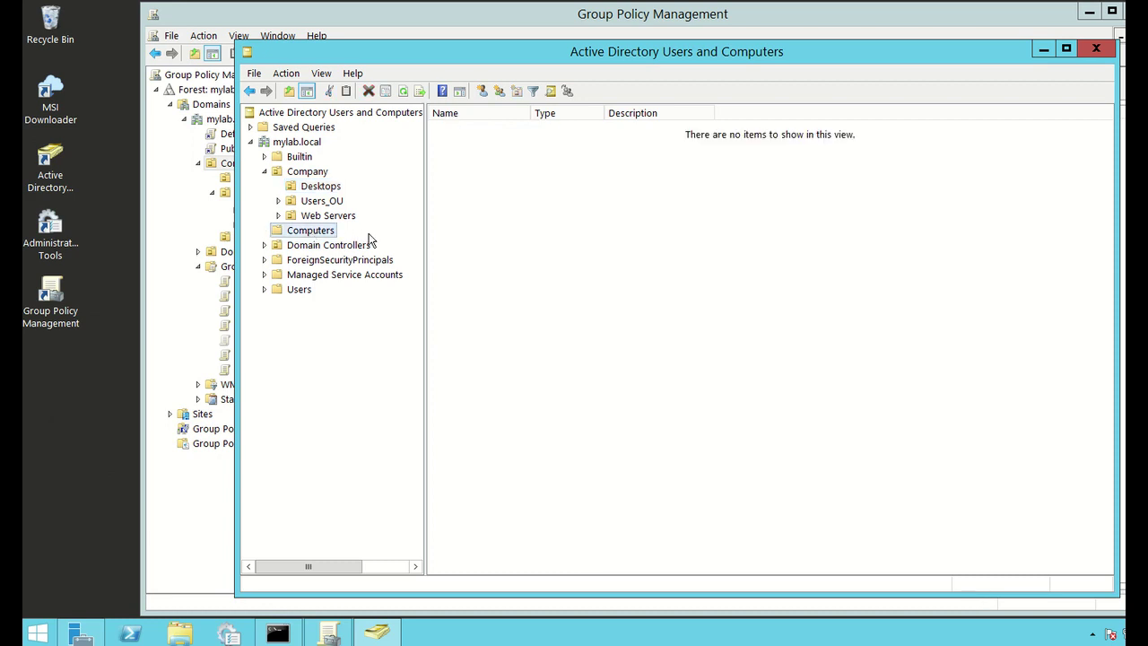
pyautogui.rightClick(320, 235)
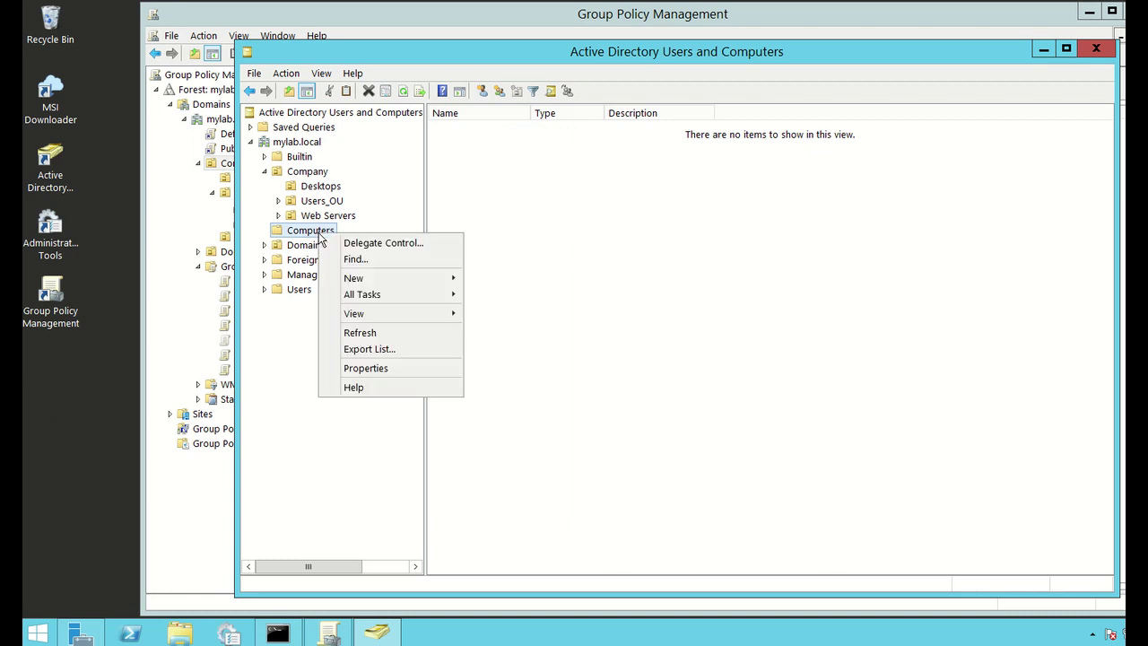
pyautogui.click(321, 236)
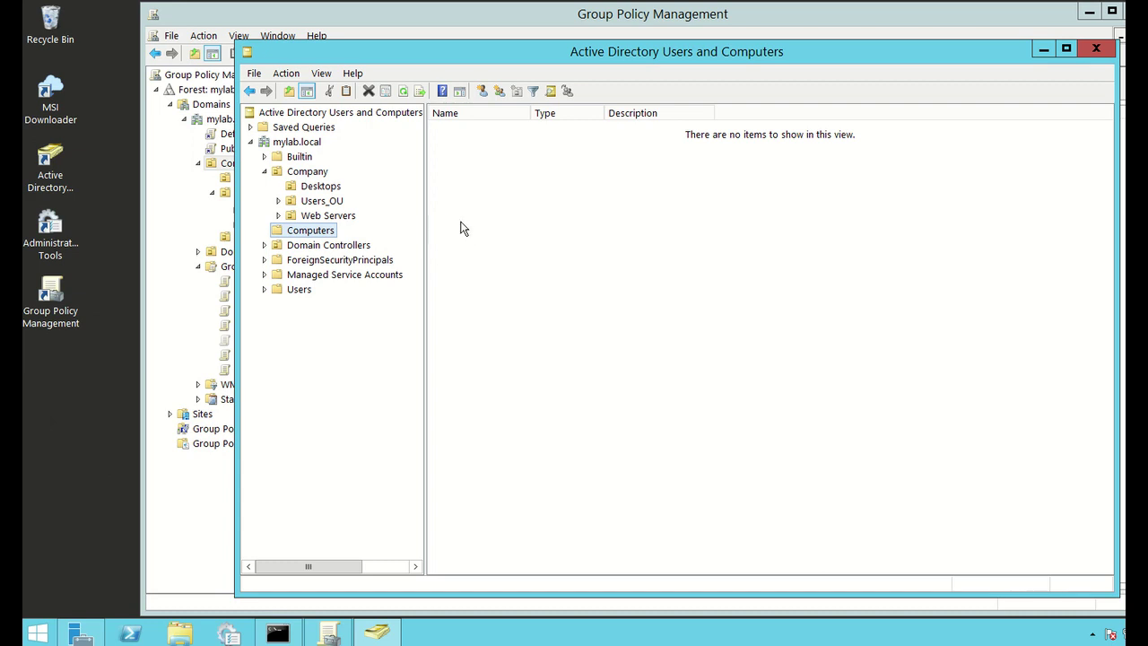
pyautogui.click(323, 186)
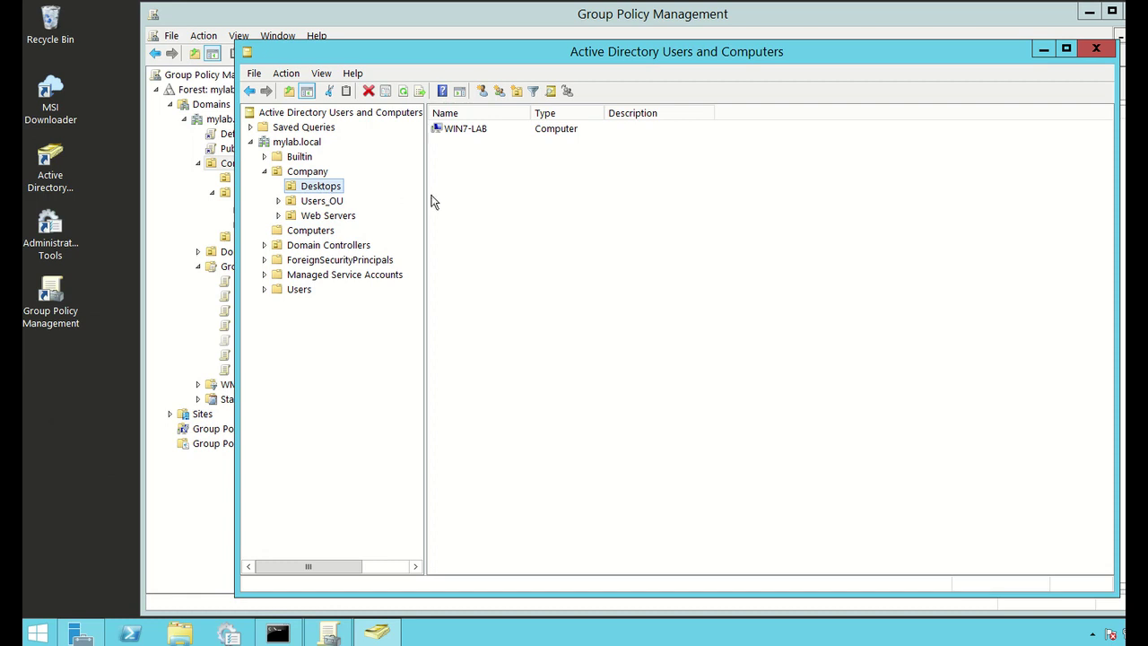
# - Start moving WIN7-LAB to Company > Desktops, then cancel so it stays in place
pyautogui.click(465, 135)
pyautogui.rightClick(465, 132)
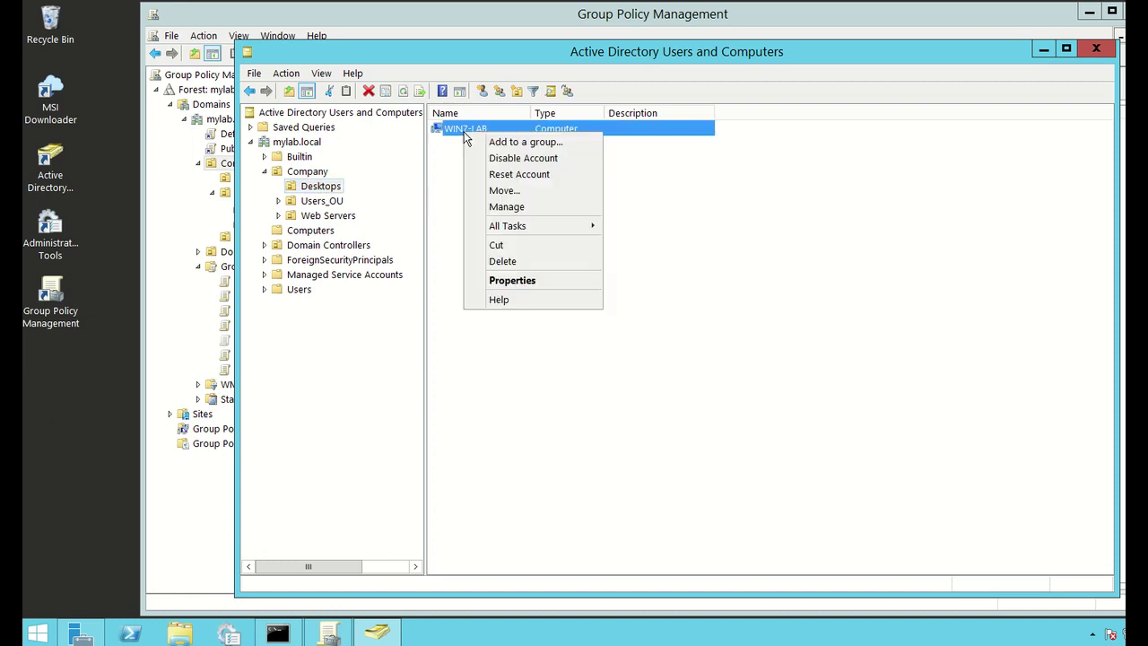
pyautogui.click(527, 191)
pyautogui.moveTo(417, 114); pyautogui.dragTo(510, 132)
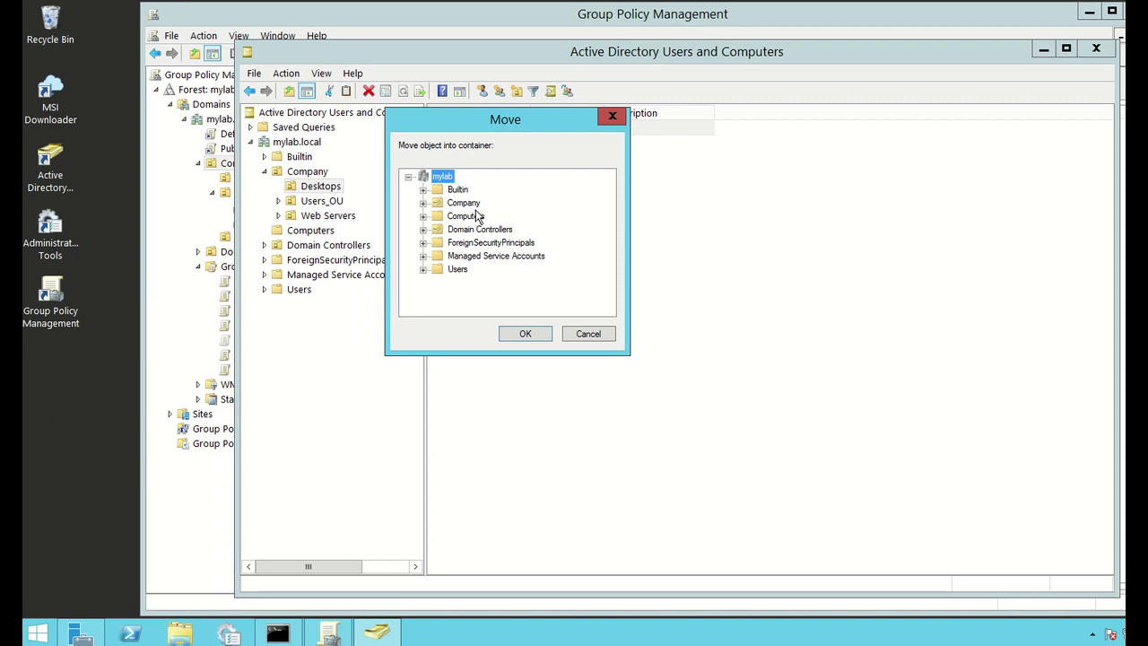
pyautogui.click(424, 204)
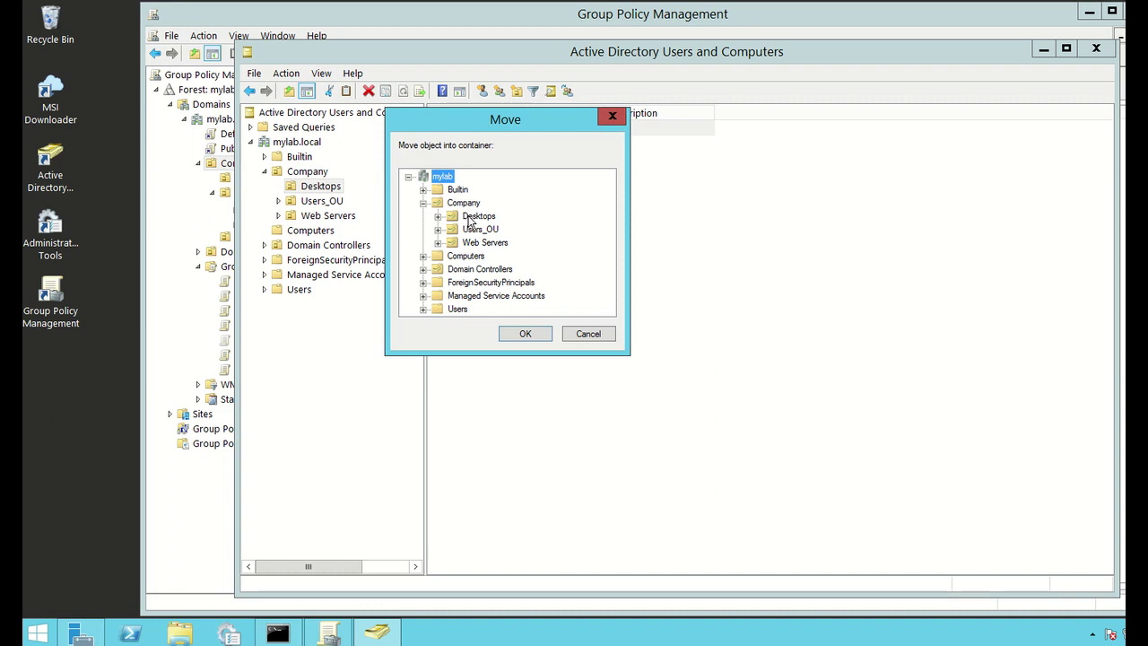
pyautogui.click(469, 221)
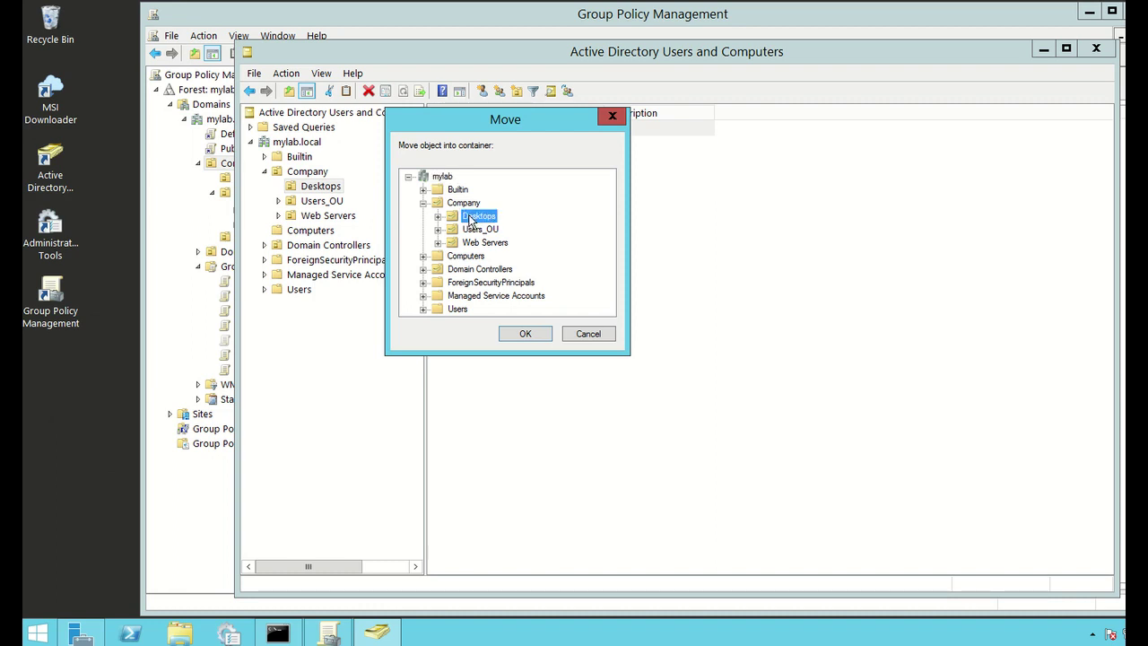
pyautogui.click(588, 336)
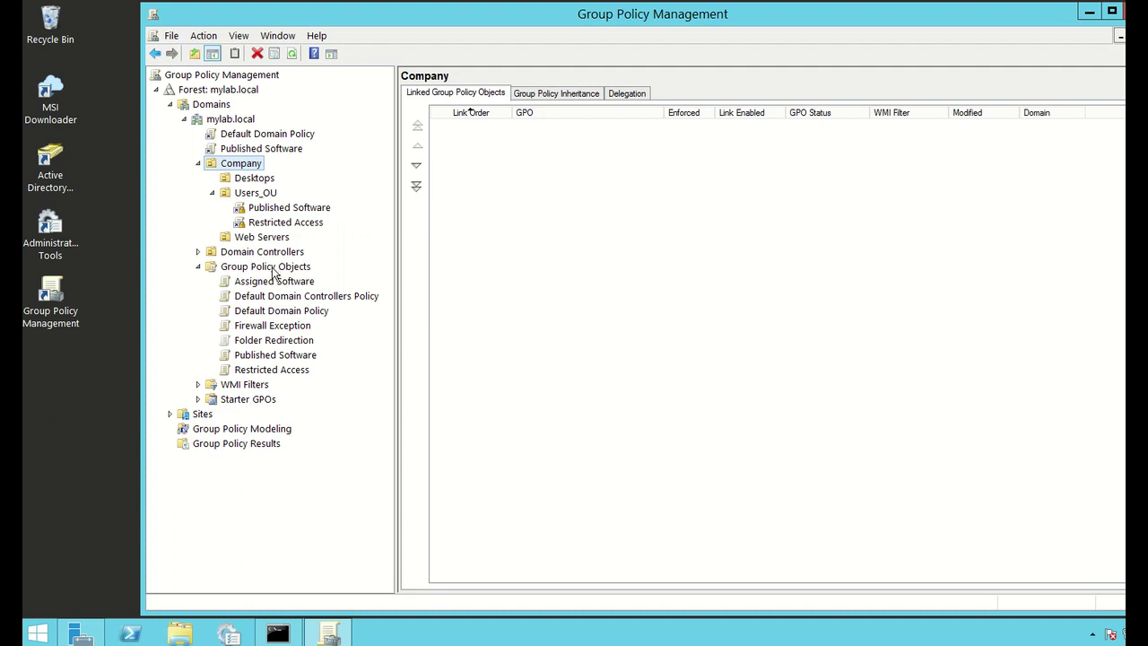
# - List the group policy objects in the mylab.local domain
pyautogui.click(272, 270)
pyautogui.rightClick(289, 273)
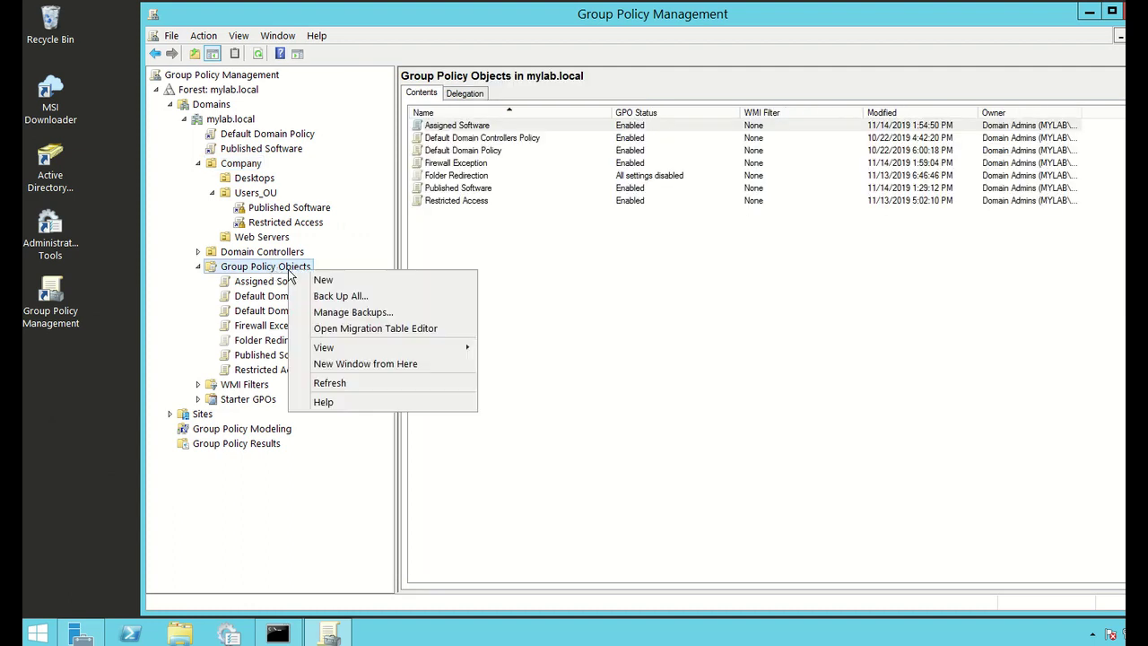
pyautogui.click(556, 290)
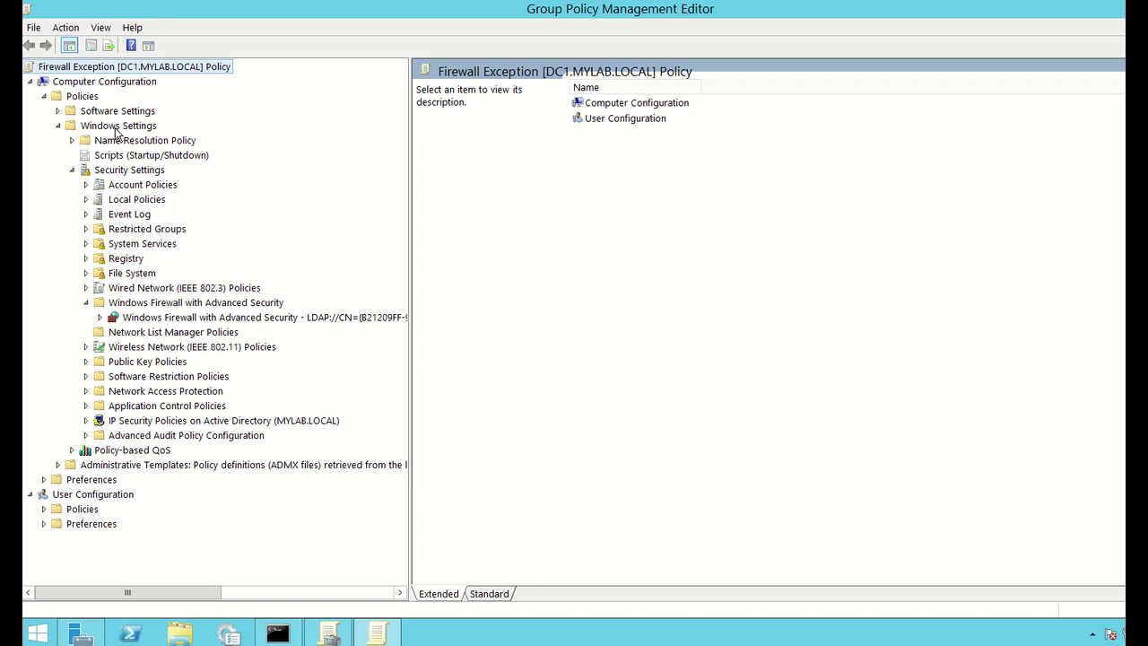
# - Navigate the Firewall Exception GPO to Security Settings > Windows Firewall with Advanced Security overview
pyautogui.click(117, 173)
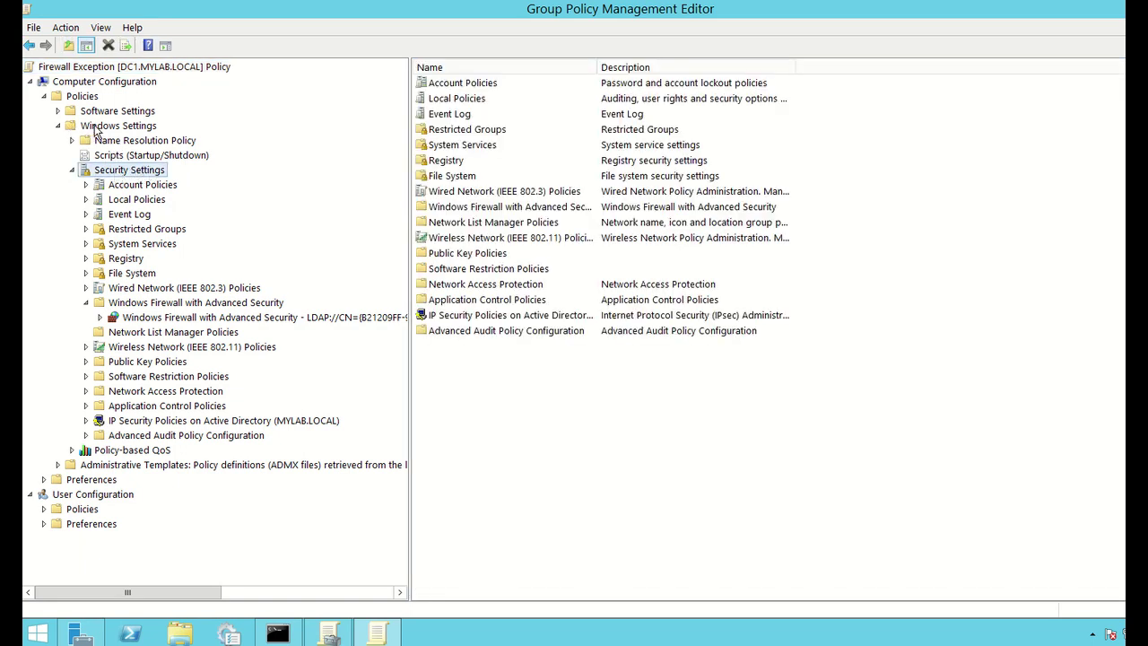
pyautogui.click(88, 100)
pyautogui.click(99, 128)
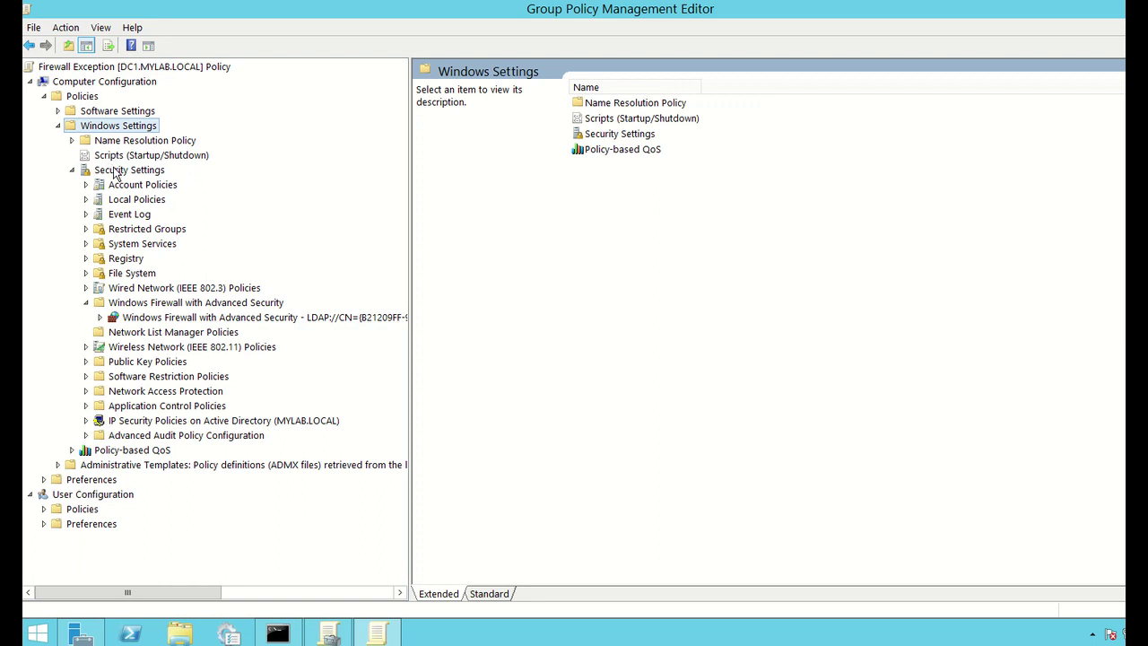
pyautogui.click(114, 171)
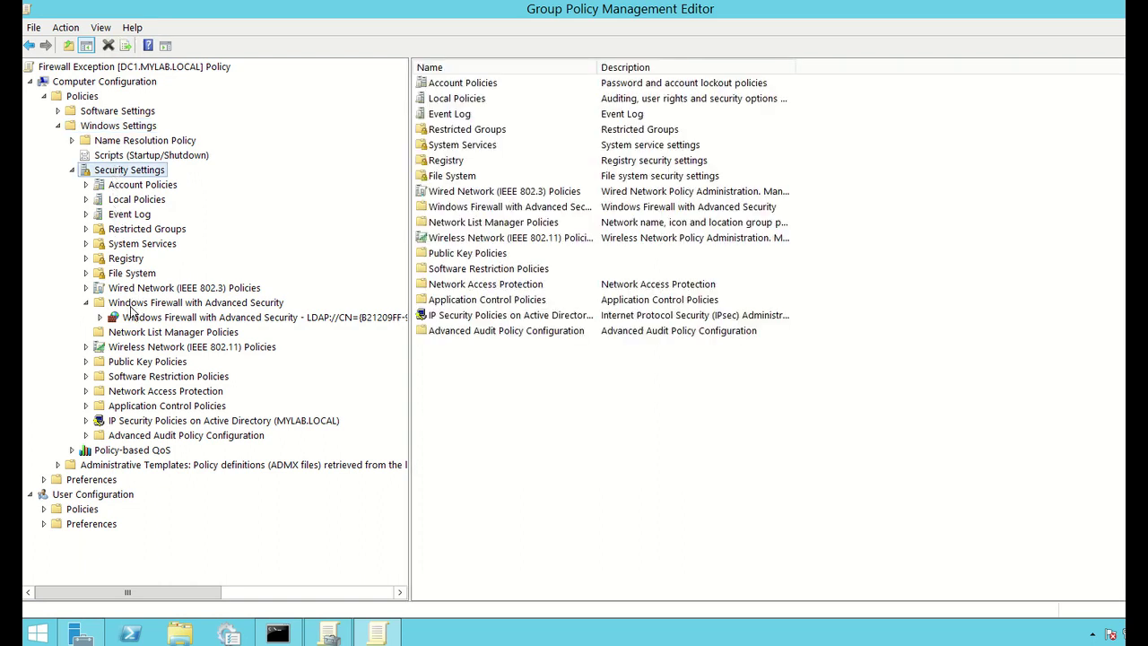
pyautogui.click(221, 305)
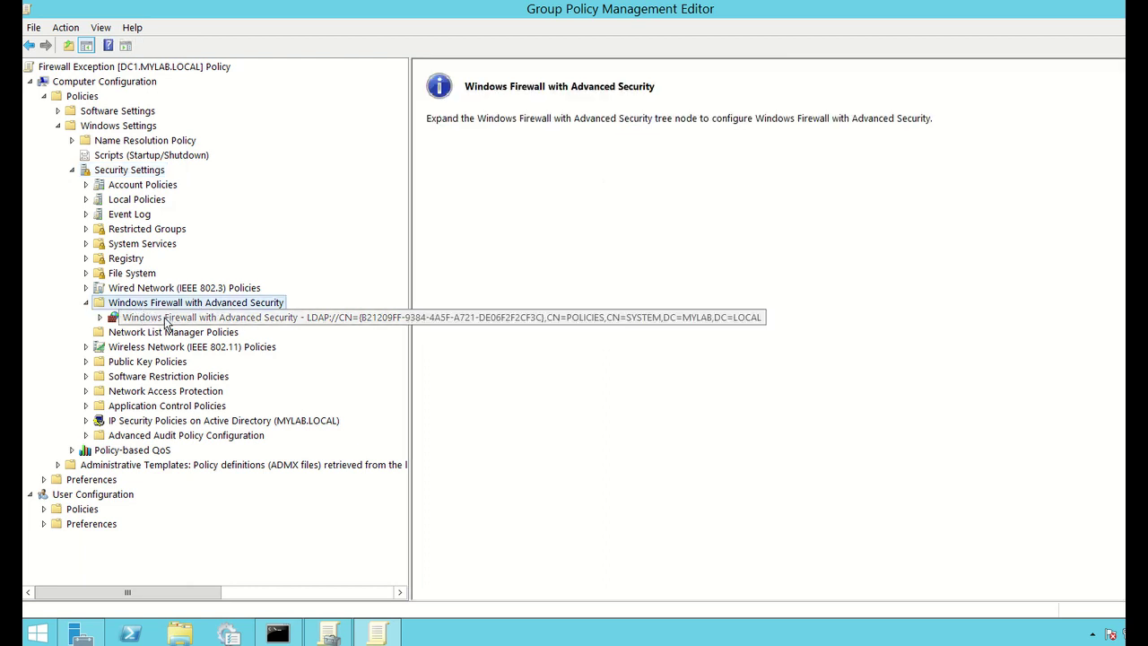
pyautogui.click(281, 323)
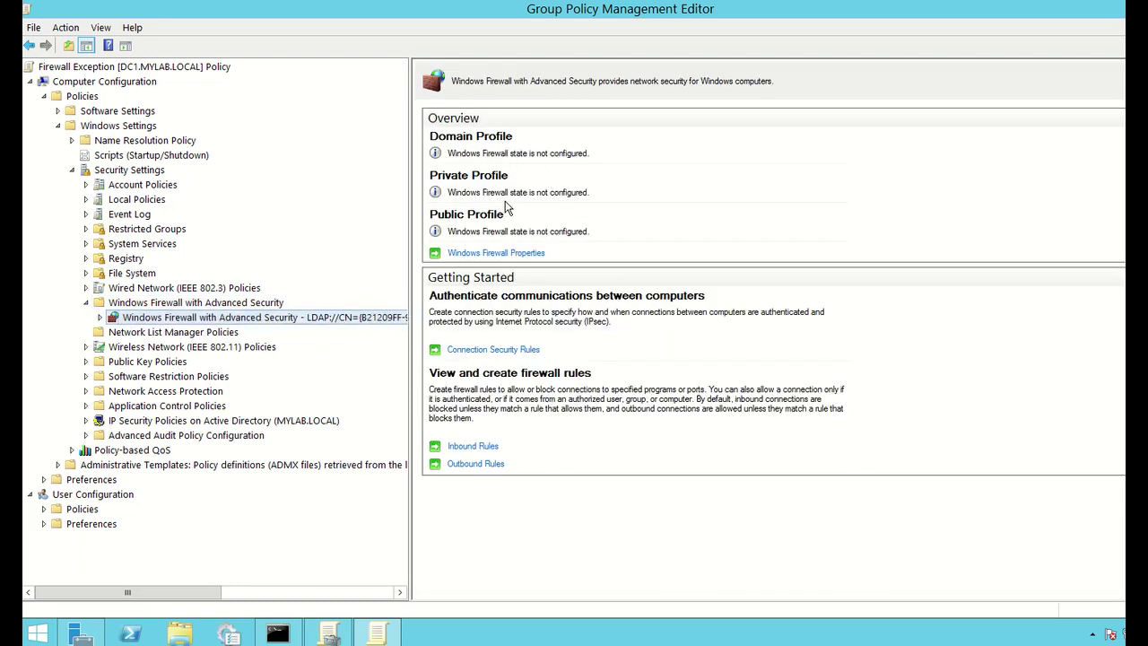
# - Set the Domain Profile firewall state Off, inbound Allow, outbound Block
pyautogui.click(467, 257)
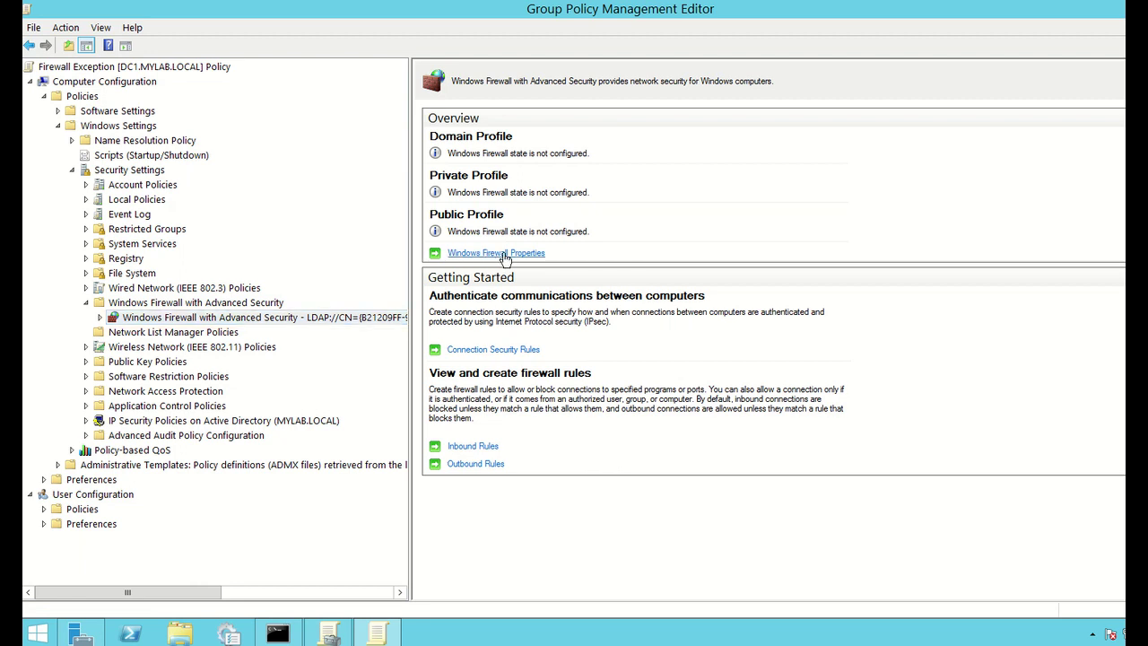
pyautogui.moveTo(608, 152); pyautogui.dragTo(551, 155)
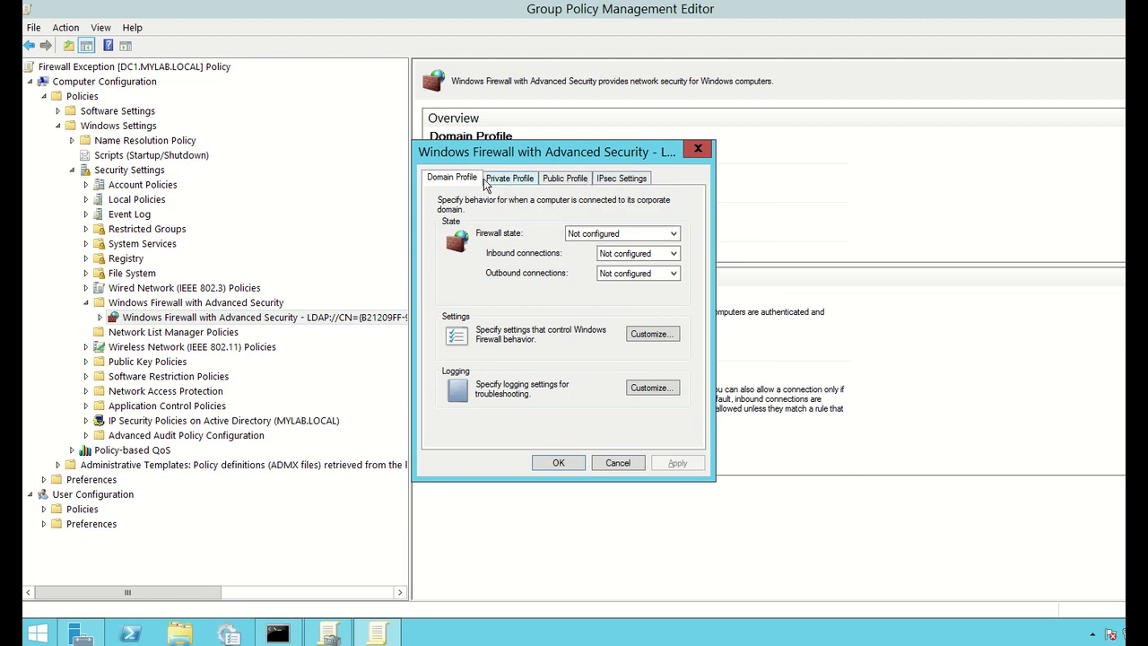
pyautogui.click(610, 234)
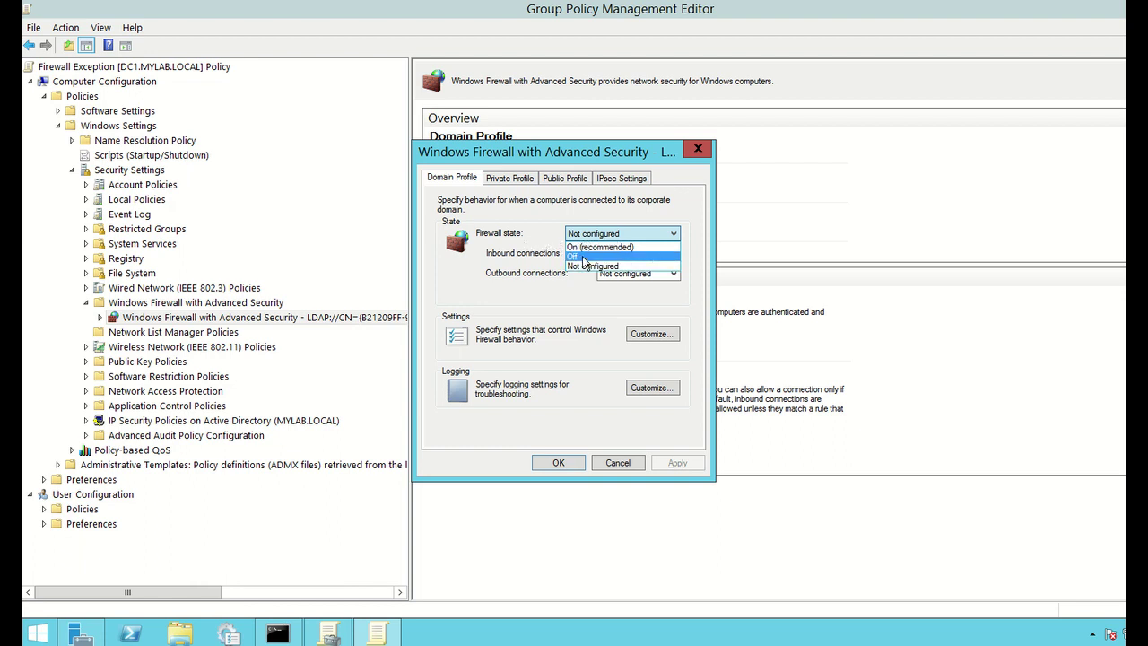
pyautogui.click(583, 258)
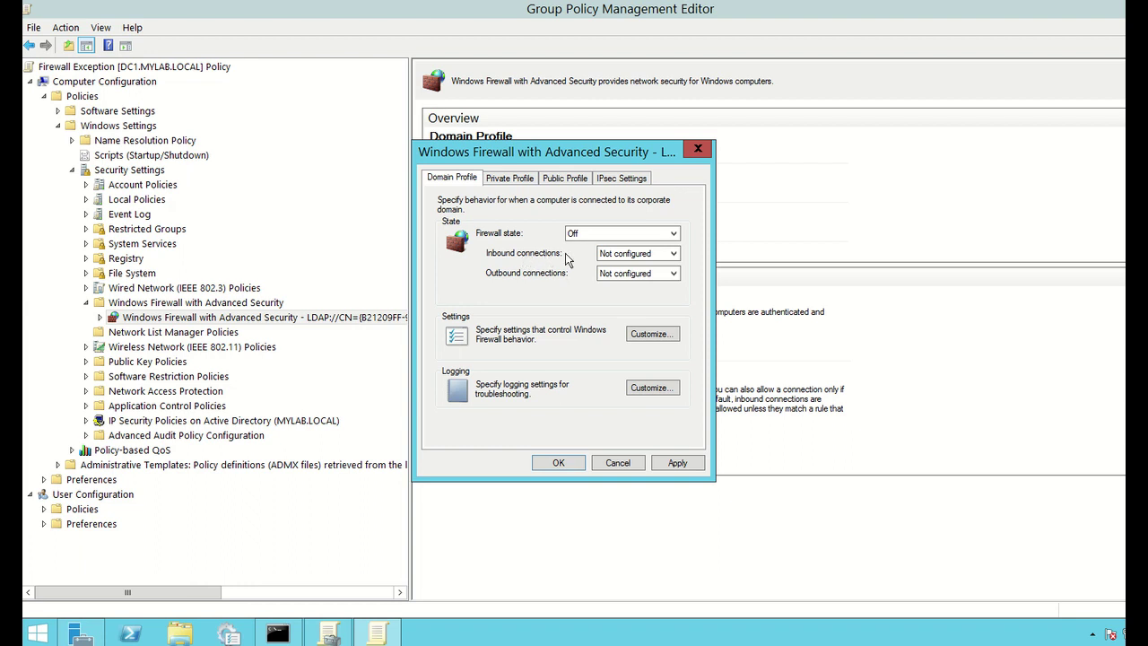
pyautogui.click(658, 254)
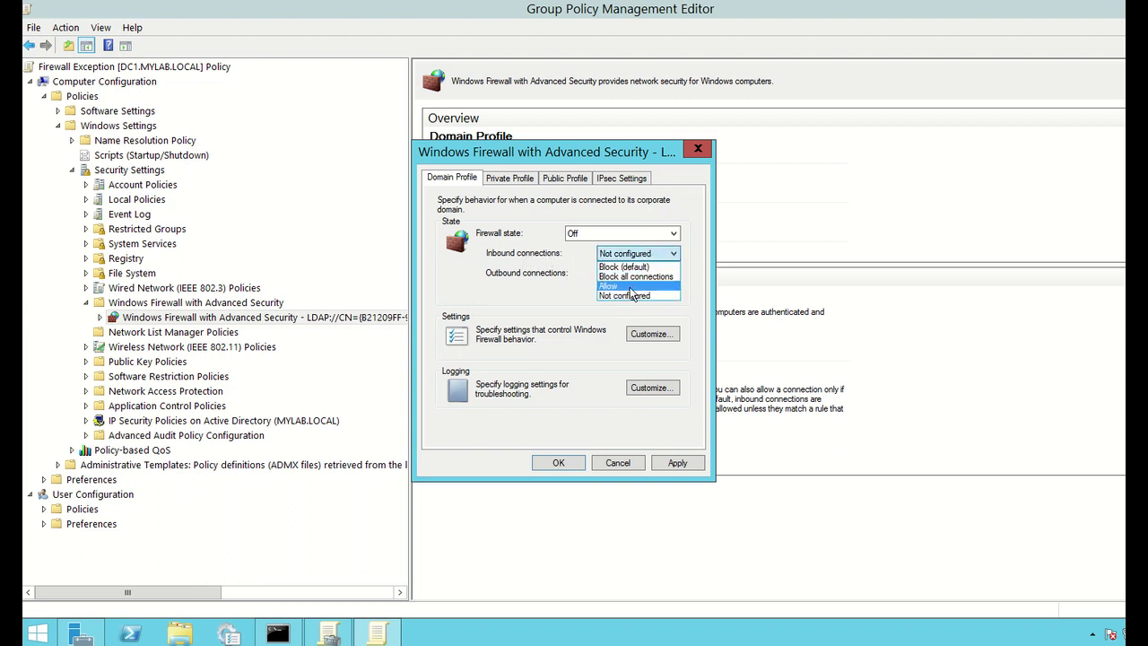
pyautogui.click(631, 287)
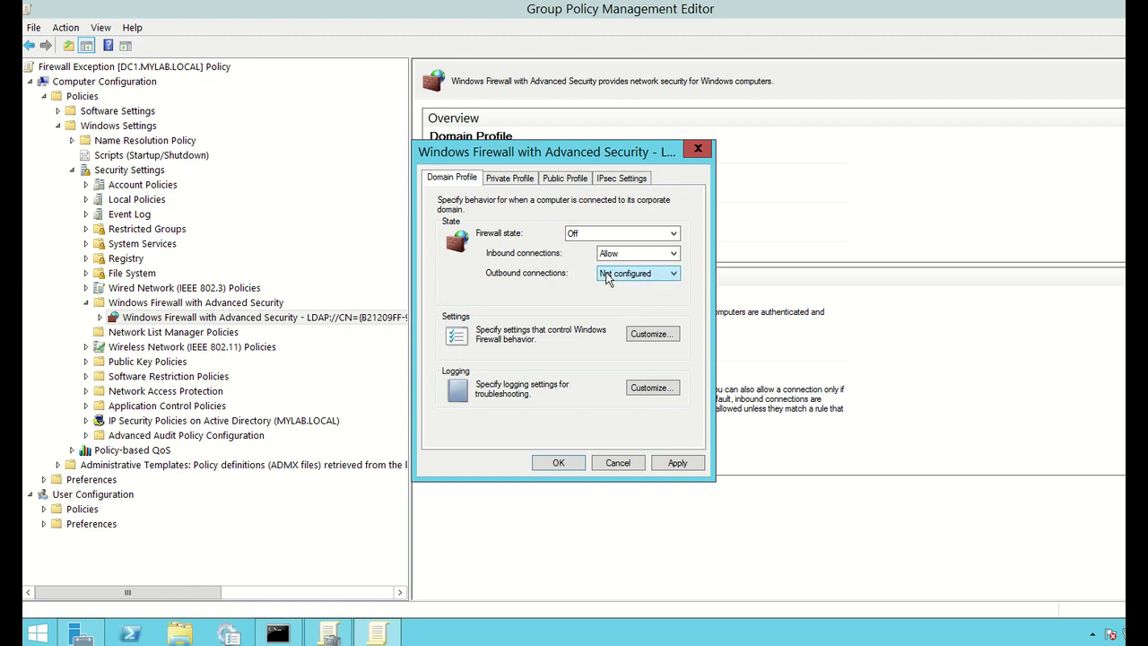
pyautogui.click(606, 279)
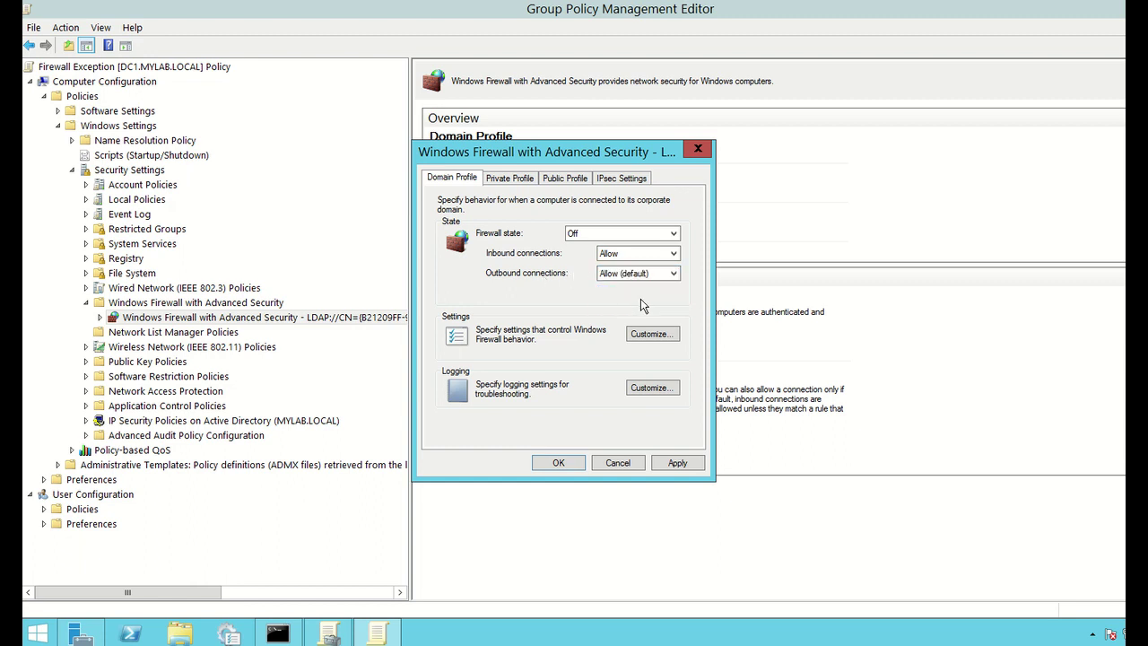
pyautogui.click(640, 306)
# - Check the Private and Public profiles, then apply the Domain Profile settings
pyautogui.click(515, 181)
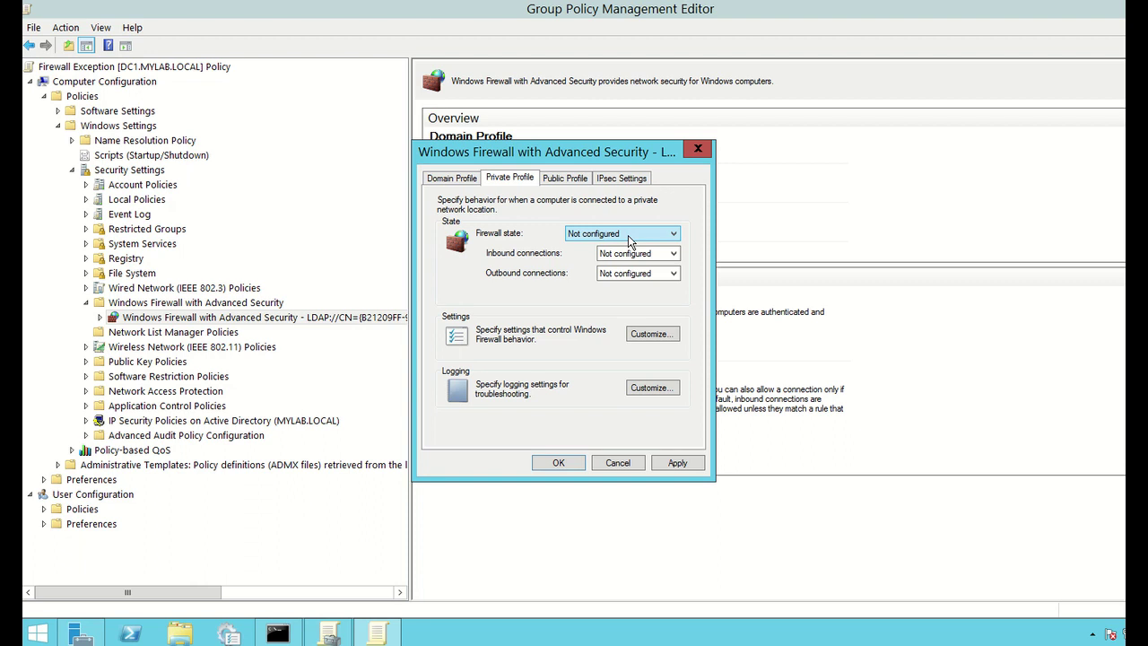
pyautogui.click(563, 179)
pyautogui.click(509, 179)
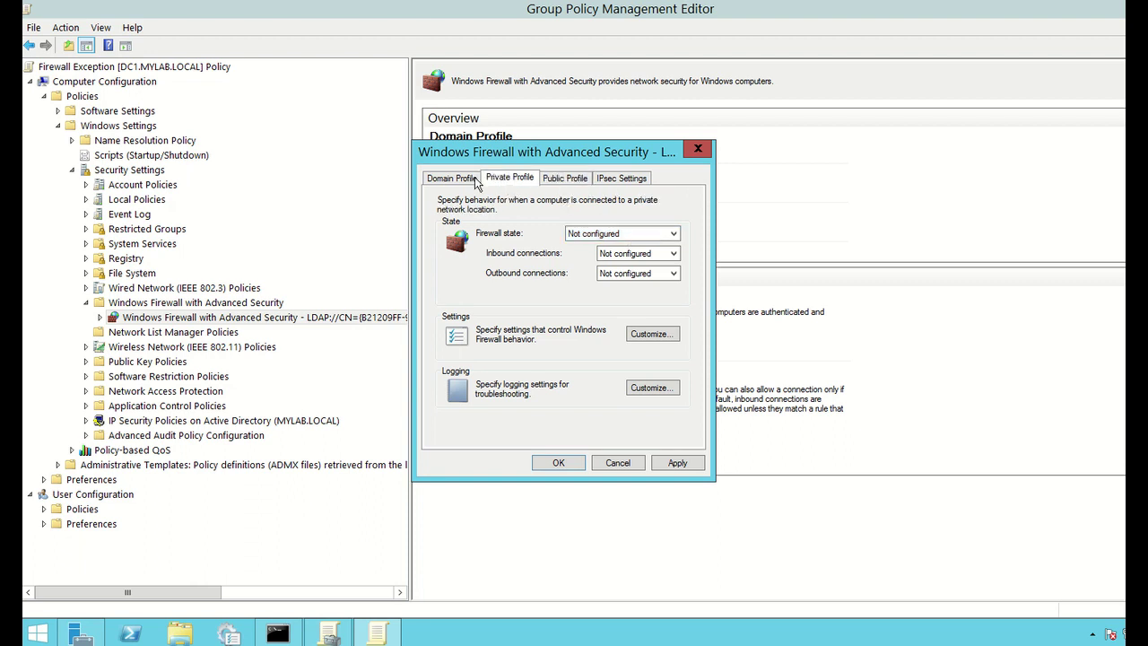
pyautogui.click(476, 183)
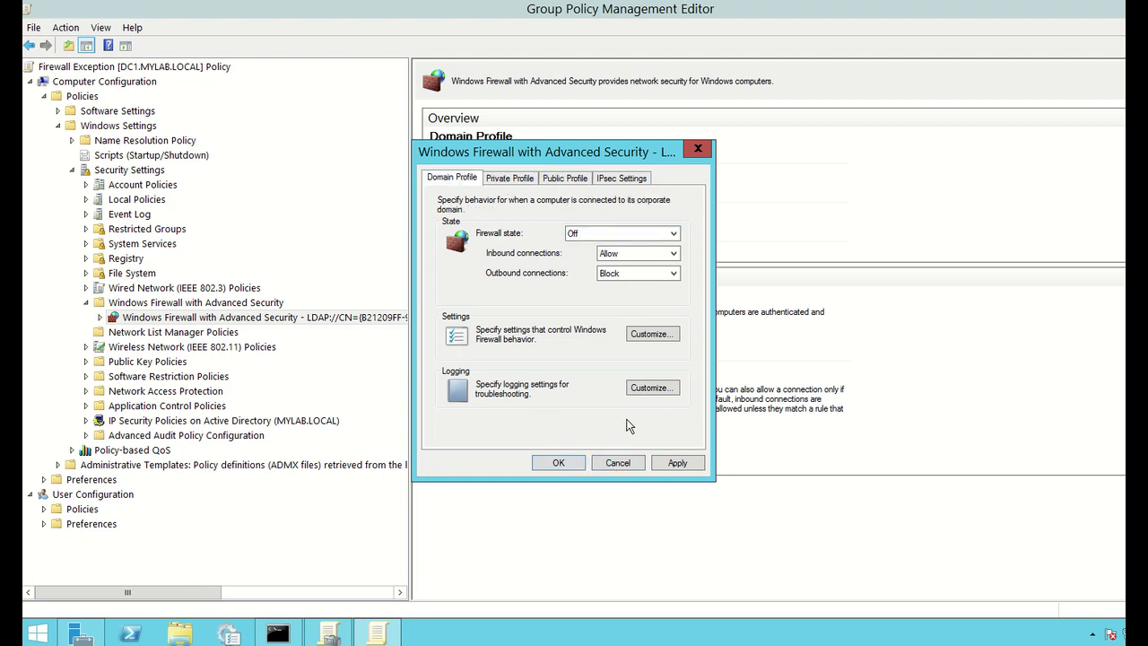
pyautogui.click(679, 464)
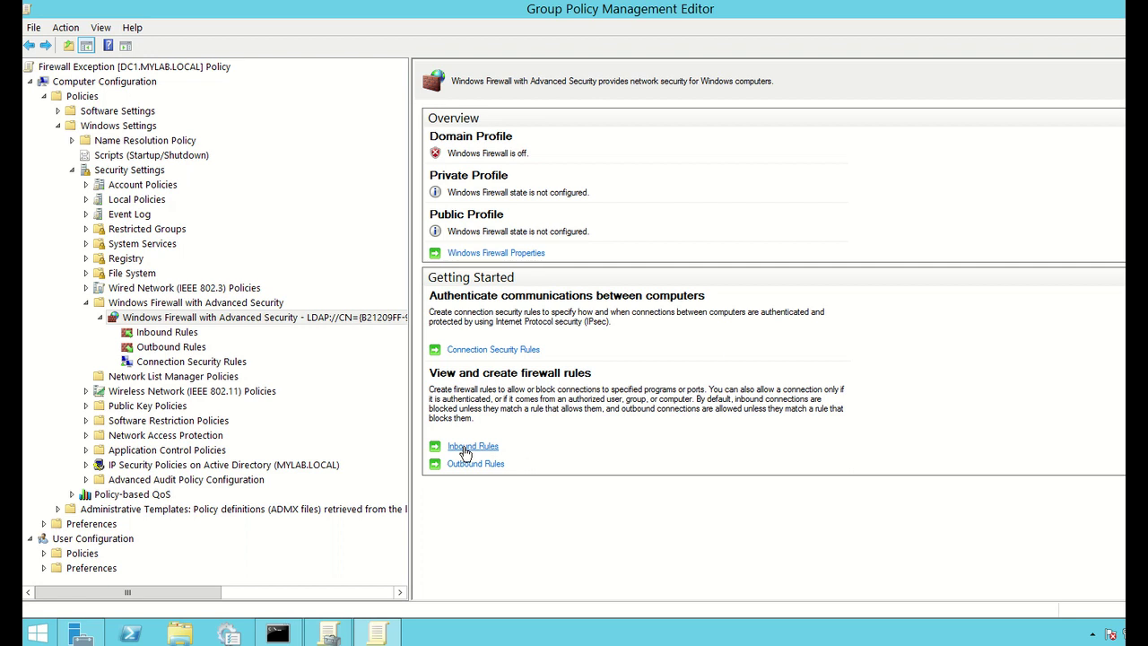
# - Start a new inbound rule from the policy's Inbound Rules list
pyautogui.click(465, 449)
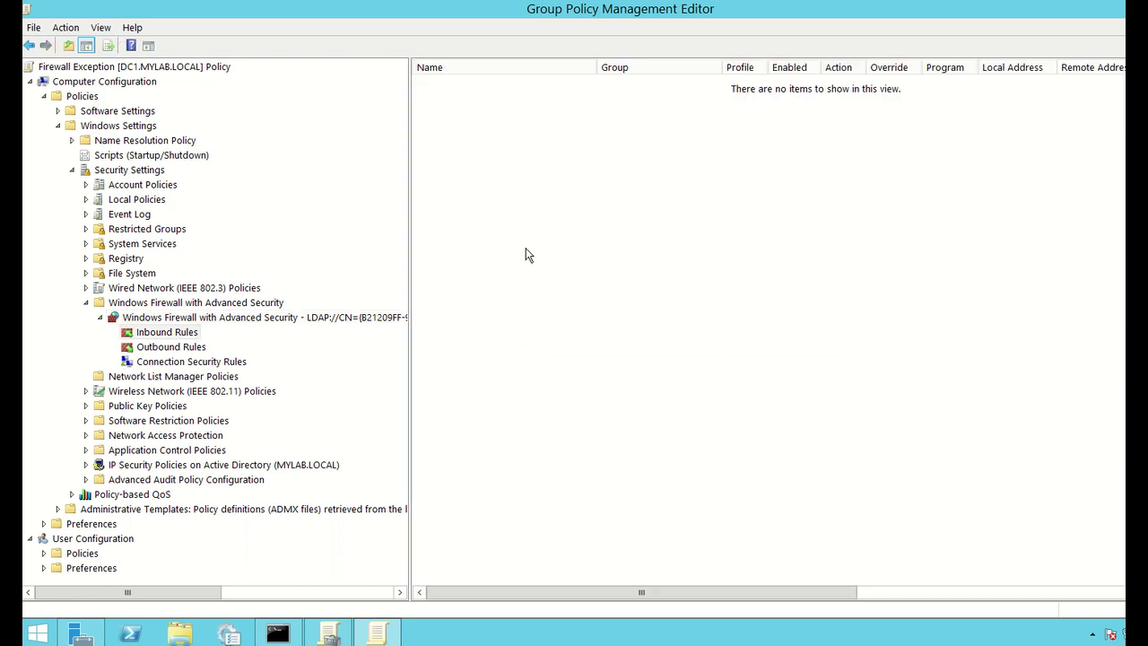
pyautogui.rightClick(480, 264)
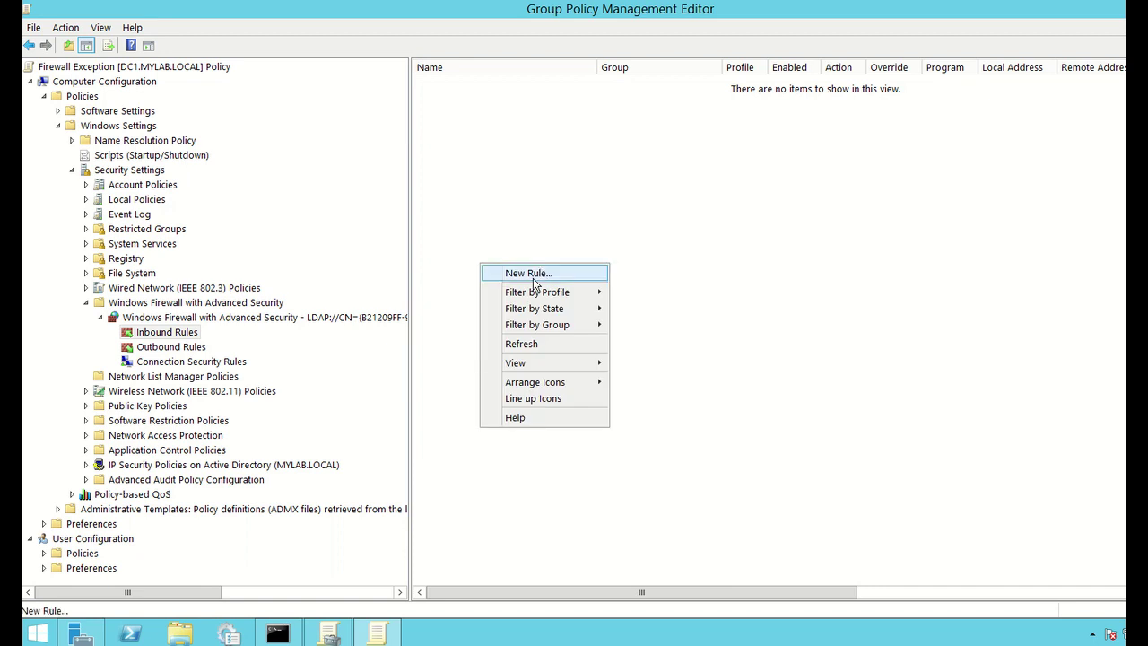
pyautogui.rightClick(527, 227)
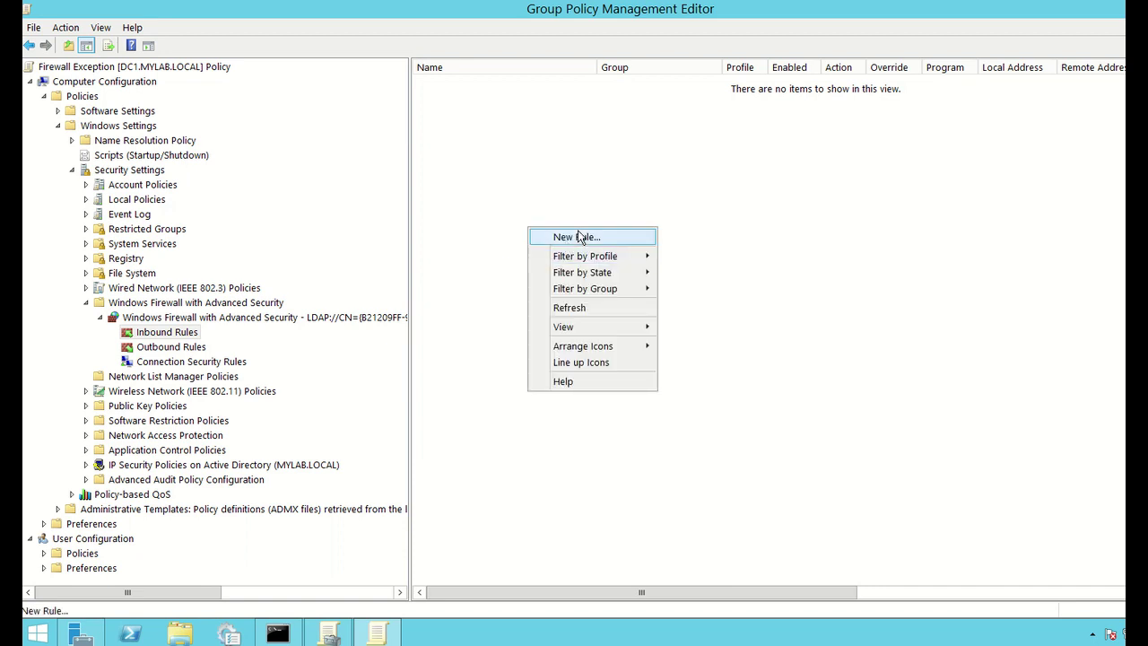
pyautogui.click(578, 238)
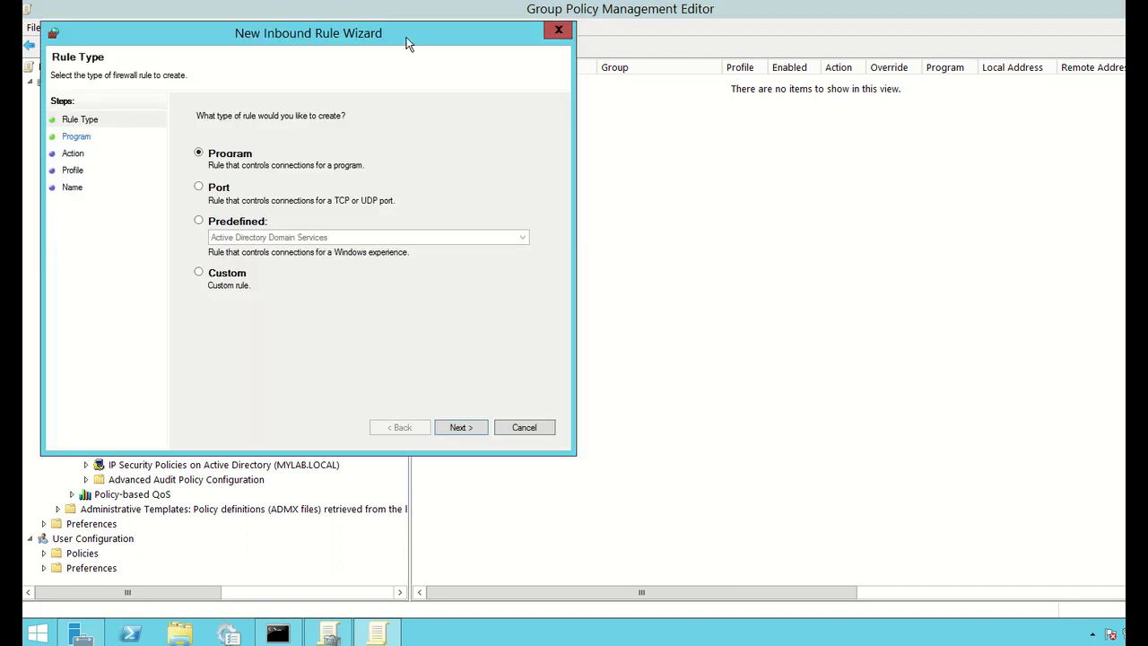
pyautogui.moveTo(407, 43); pyautogui.dragTo(613, 97)
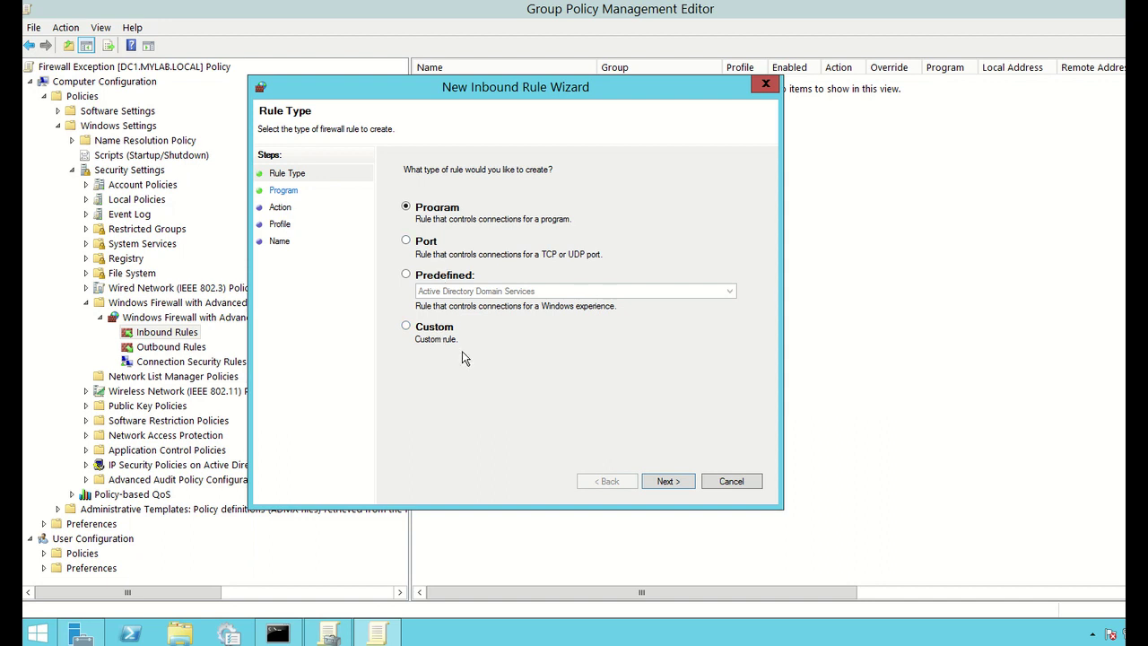
# - Choose the Predefined rule type with the File and Printer Sharing group
pyautogui.click(423, 278)
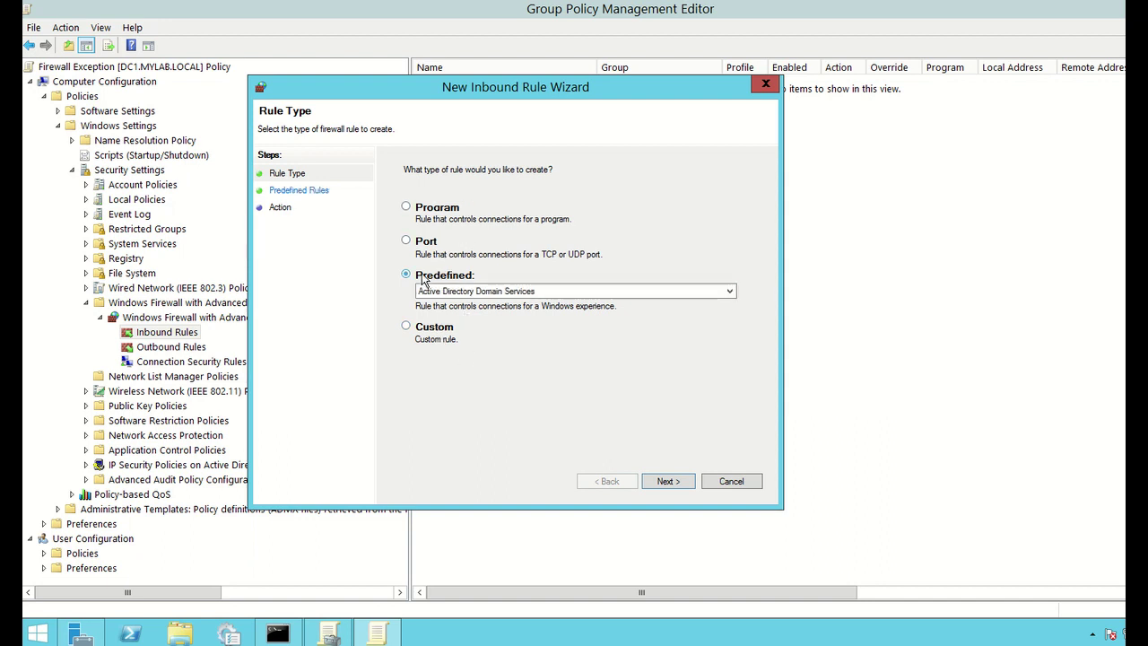
pyautogui.click(565, 292)
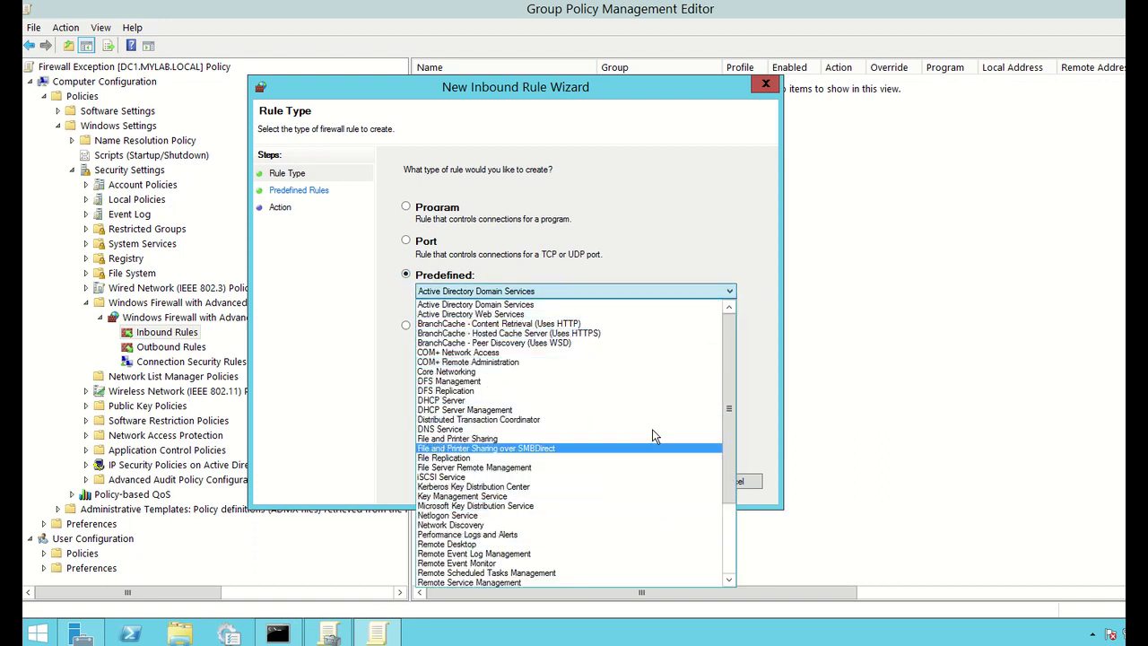
pyautogui.moveTo(728, 385); pyautogui.dragTo(737, 459)
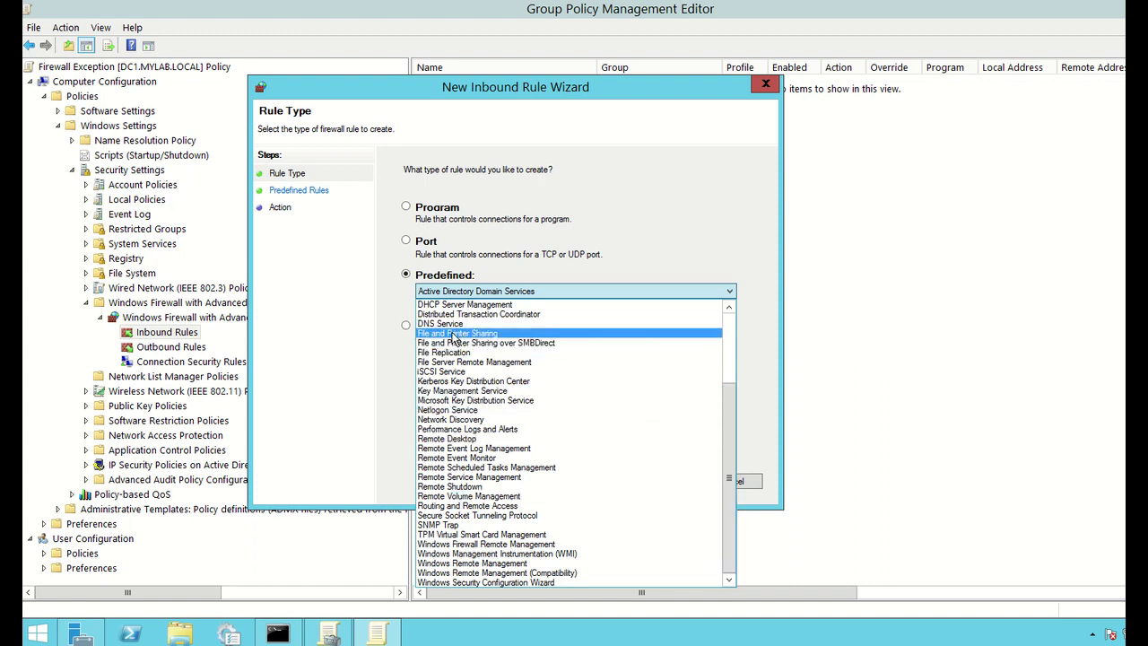
pyautogui.click(456, 337)
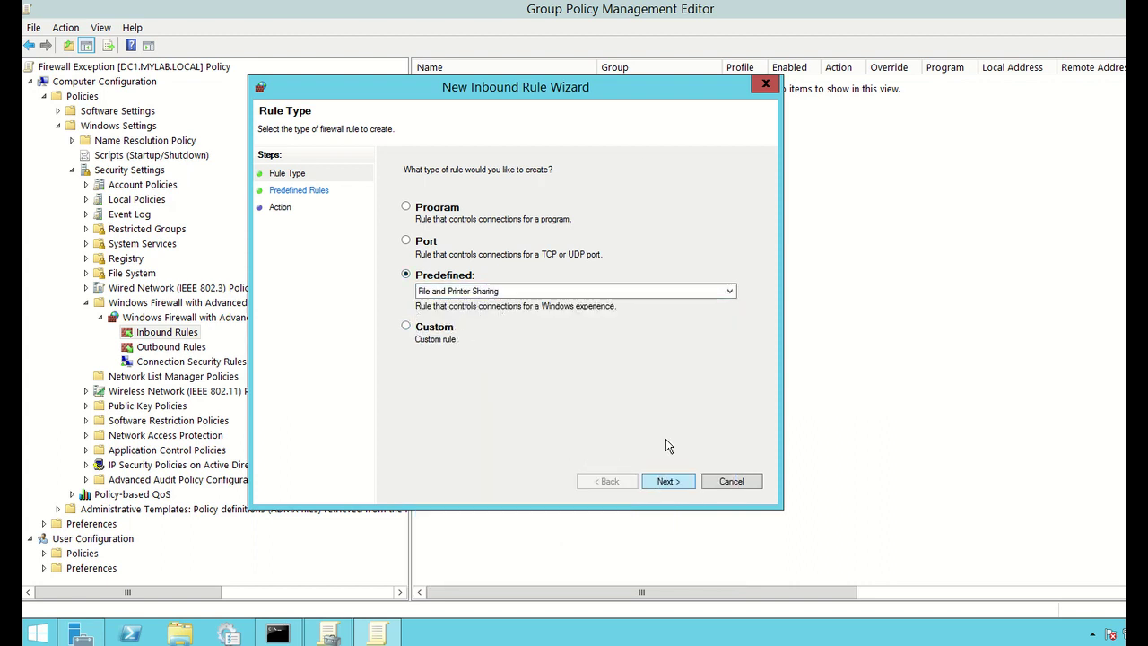
pyautogui.moveTo(610, 99); pyautogui.dragTo(668, 121)
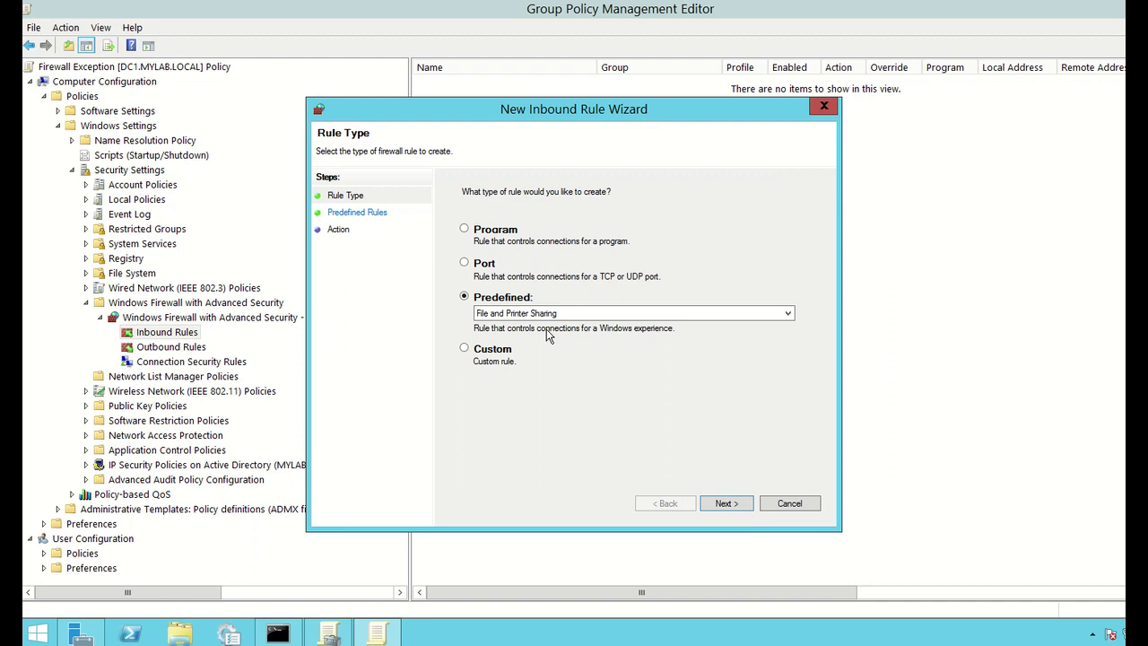
# - Accept all nine File and Printer Sharing rules with Allow the connection and finish
pyautogui.click(726, 503)
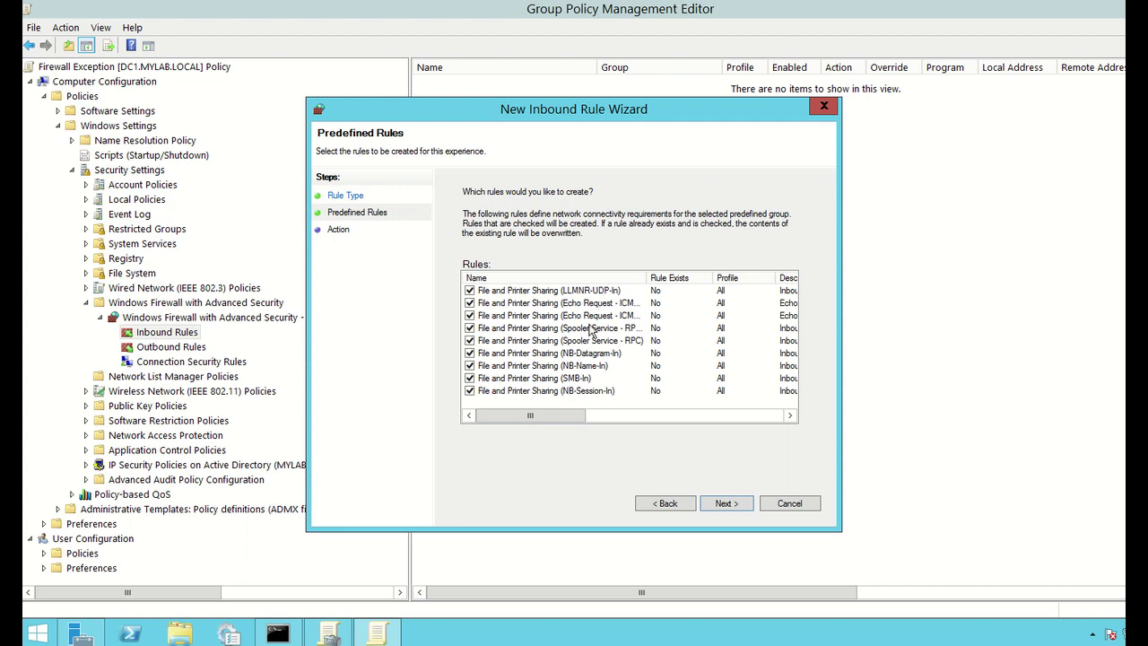
pyautogui.click(732, 504)
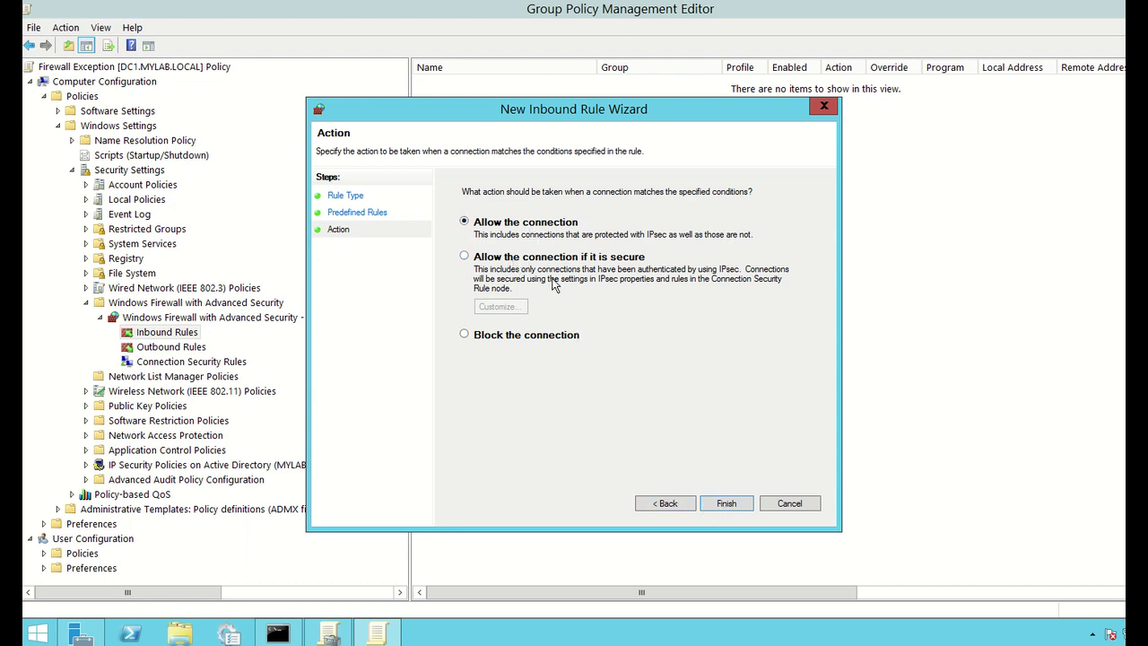
pyautogui.click(722, 503)
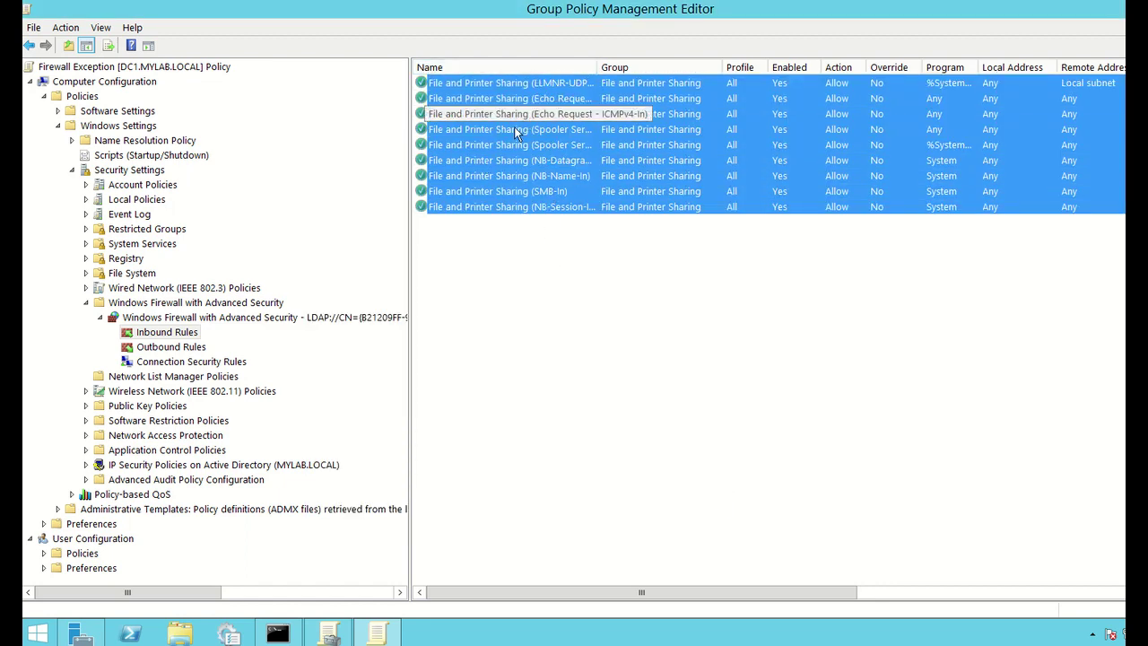
# - Start another New Inbound Rule Wizard from the Inbound Rules list
pyautogui.click(481, 286)
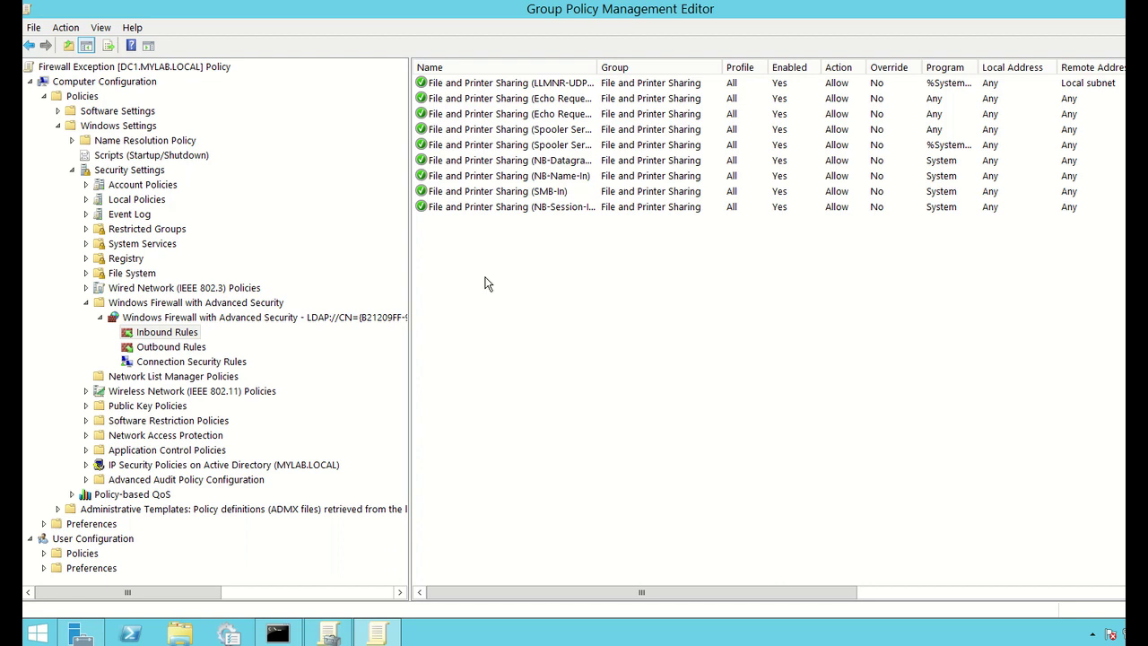
pyautogui.rightClick(484, 283)
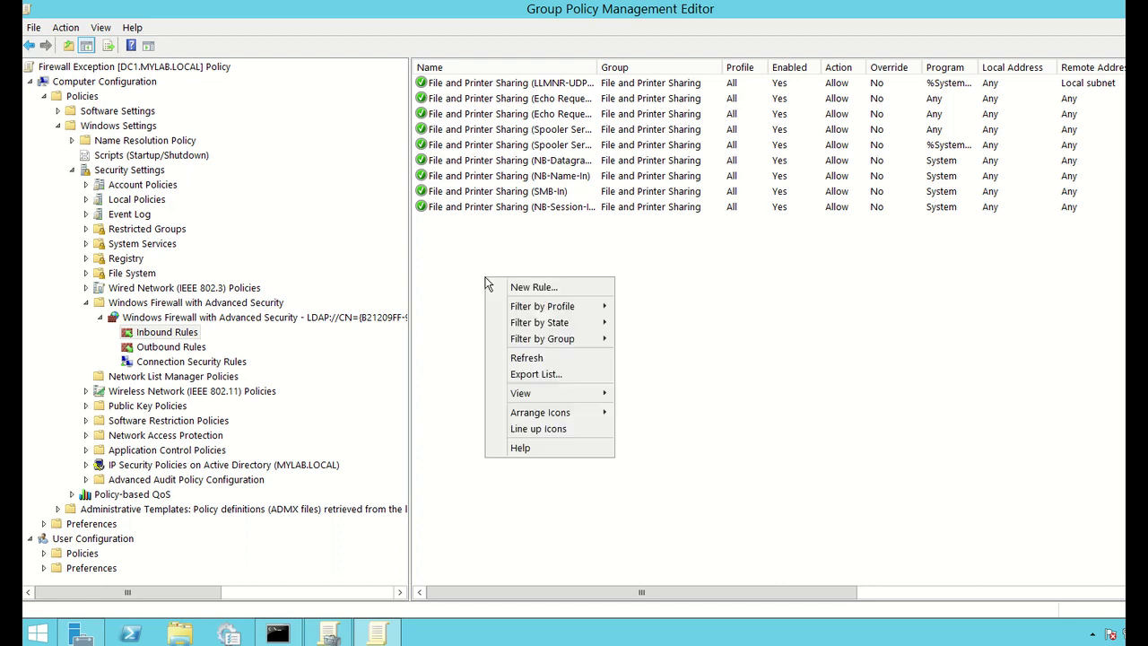
pyautogui.click(528, 292)
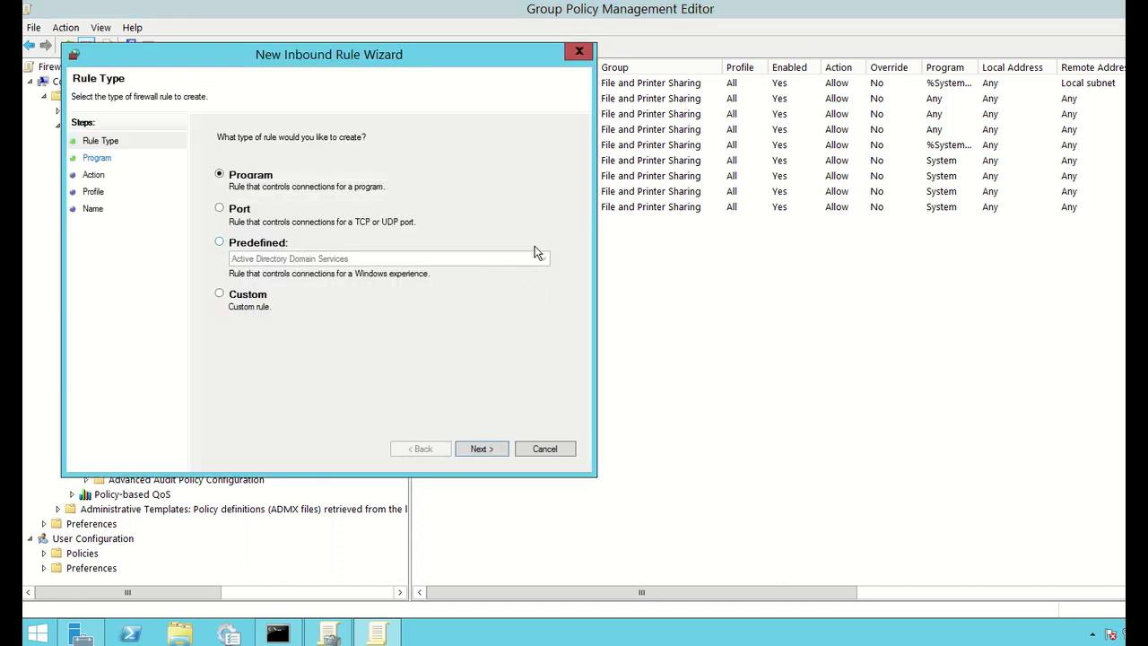
pyautogui.moveTo(454, 63); pyautogui.dragTo(690, 101)
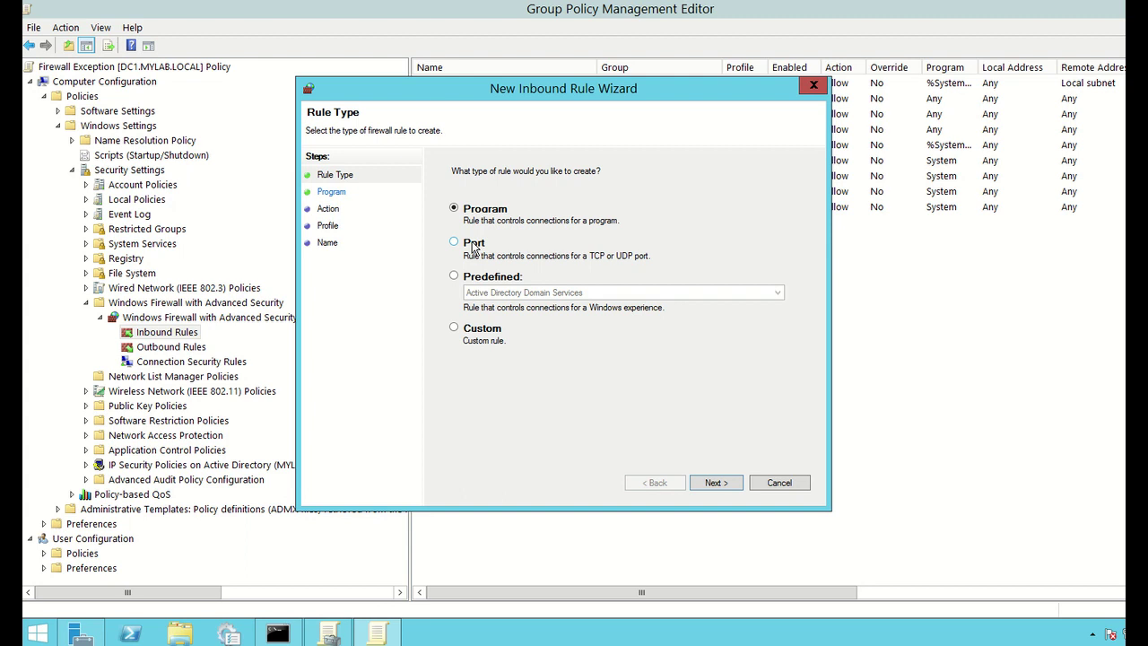
# - Make the new rule a TCP port rule for local ports 4000-4002
pyautogui.click(472, 247)
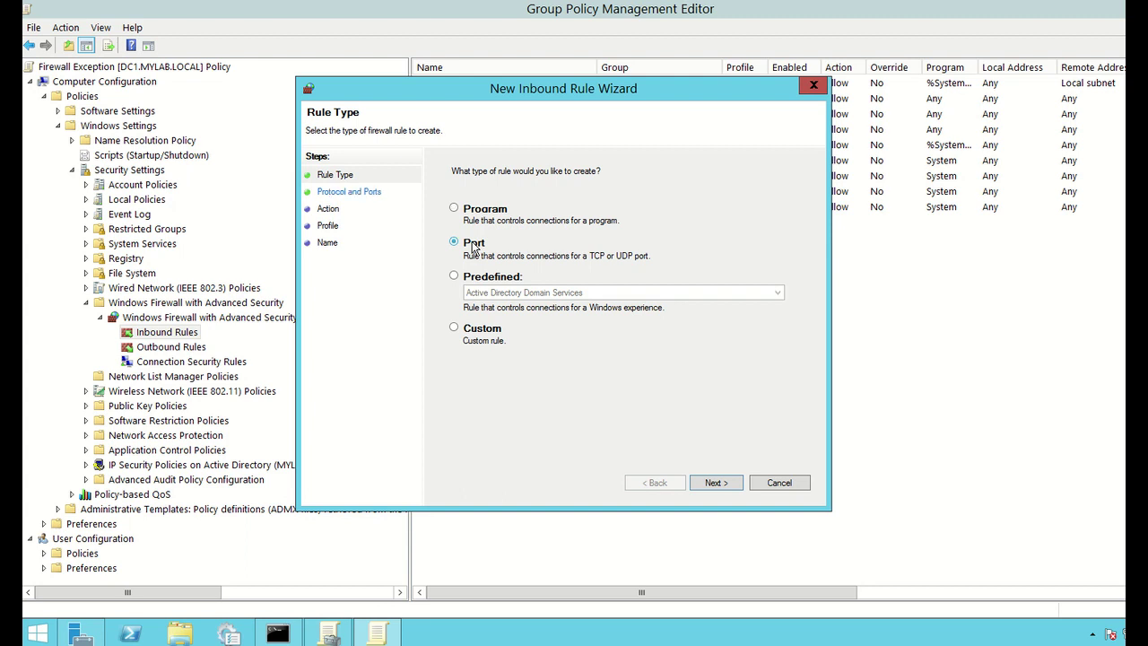
pyautogui.click(728, 489)
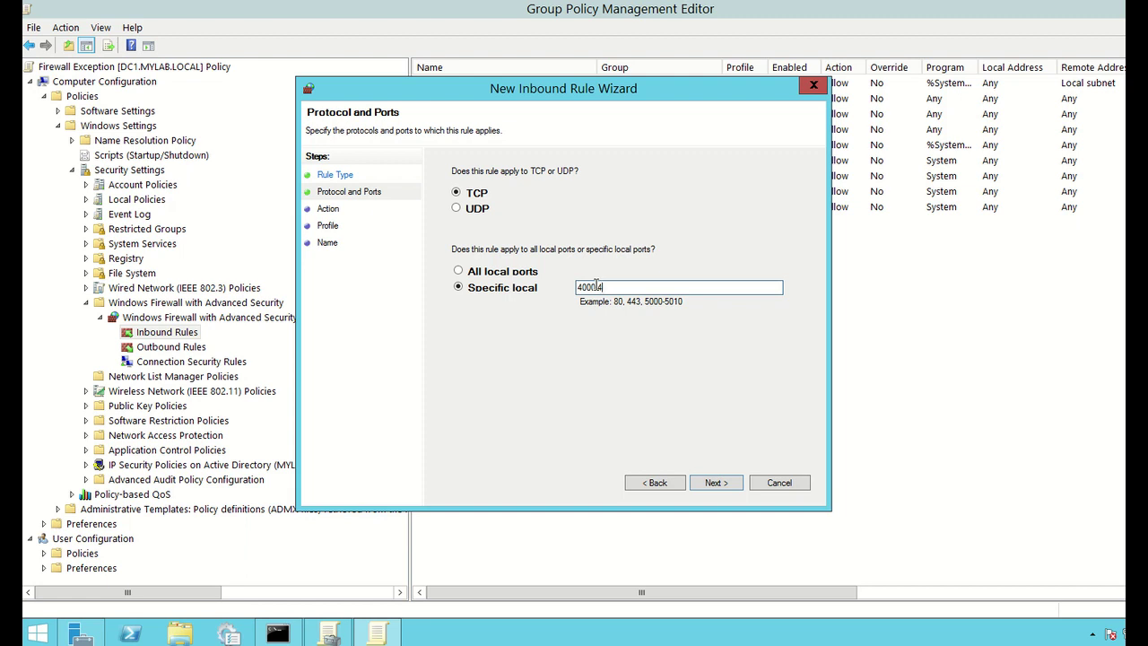
pyautogui.write('002')
pyautogui.click(719, 485)
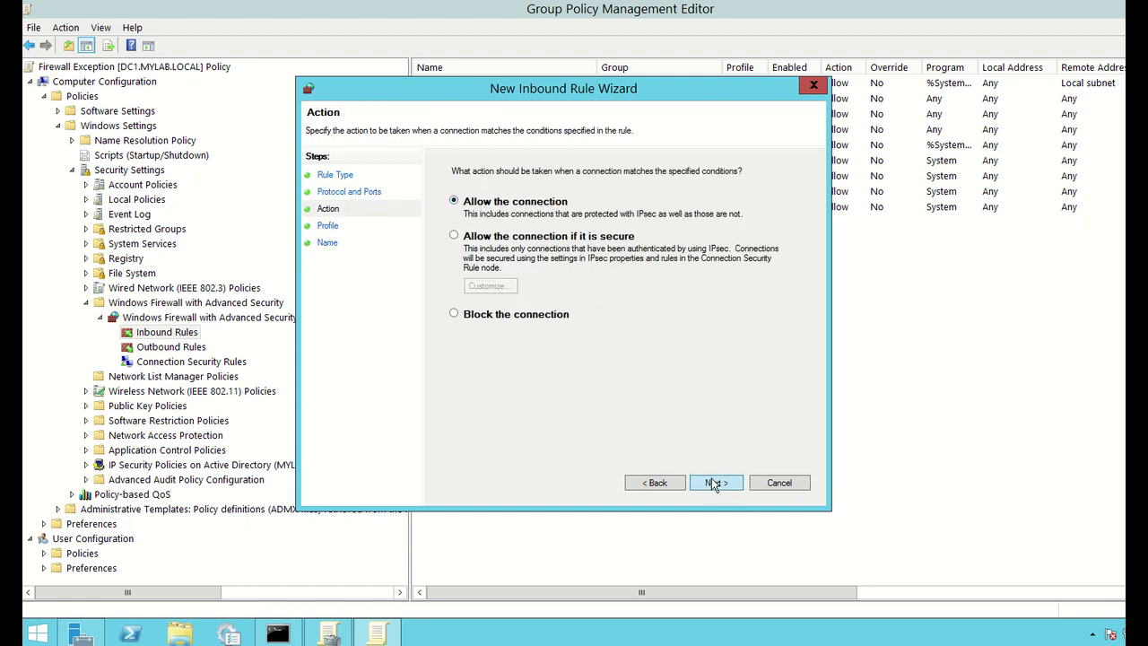
# - Allow the connection on Domain, Private and Public profiles and name the rule MyApp
pyautogui.click(714, 484)
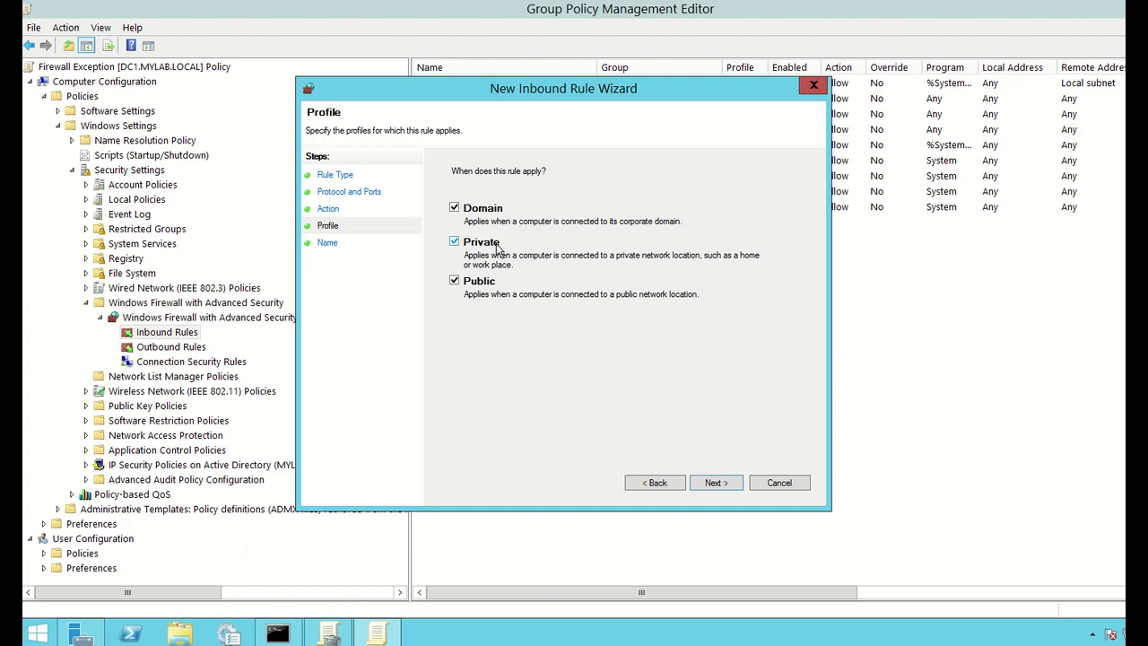
pyautogui.click(715, 485)
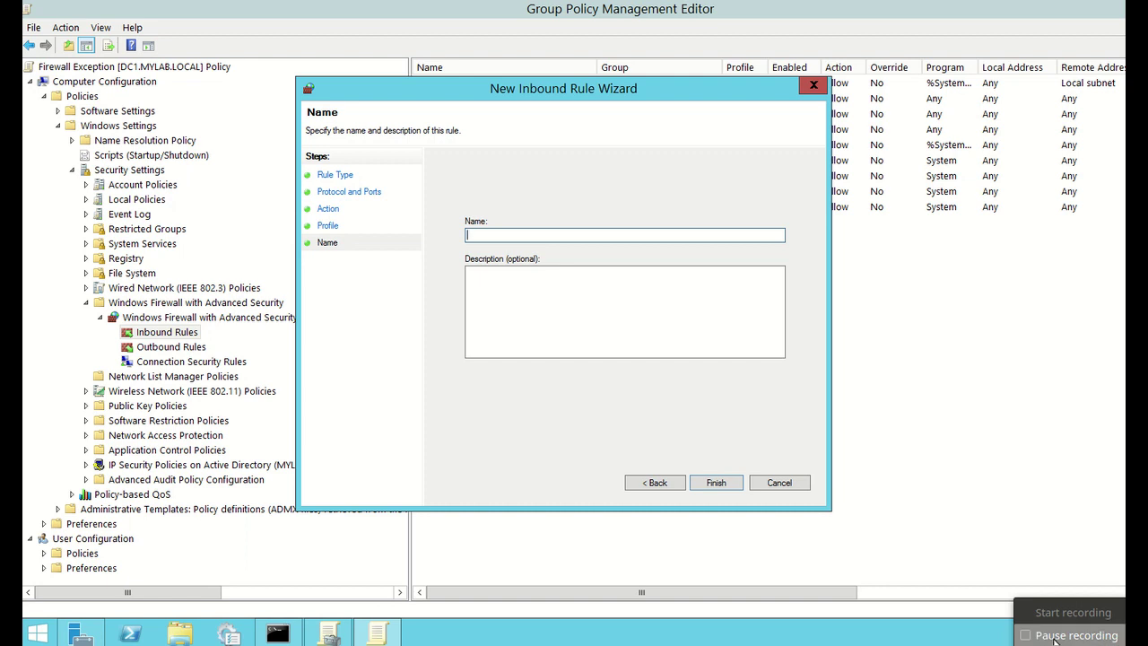
pyautogui.click(1055, 639)
pyautogui.write('MyApp')
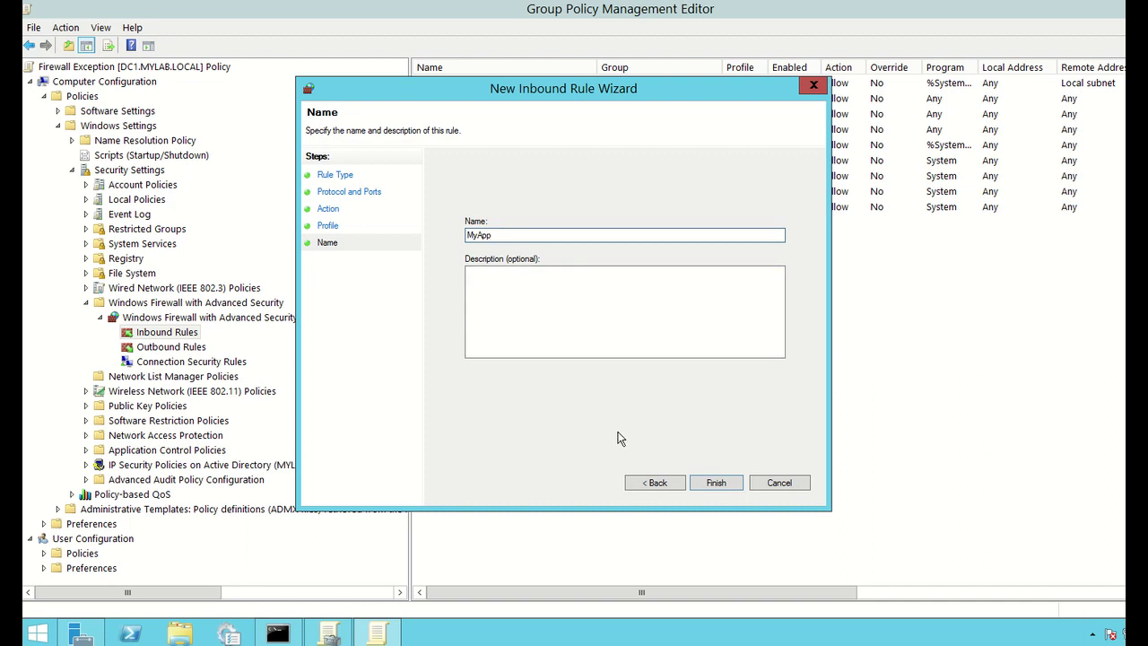
pyautogui.click(718, 486)
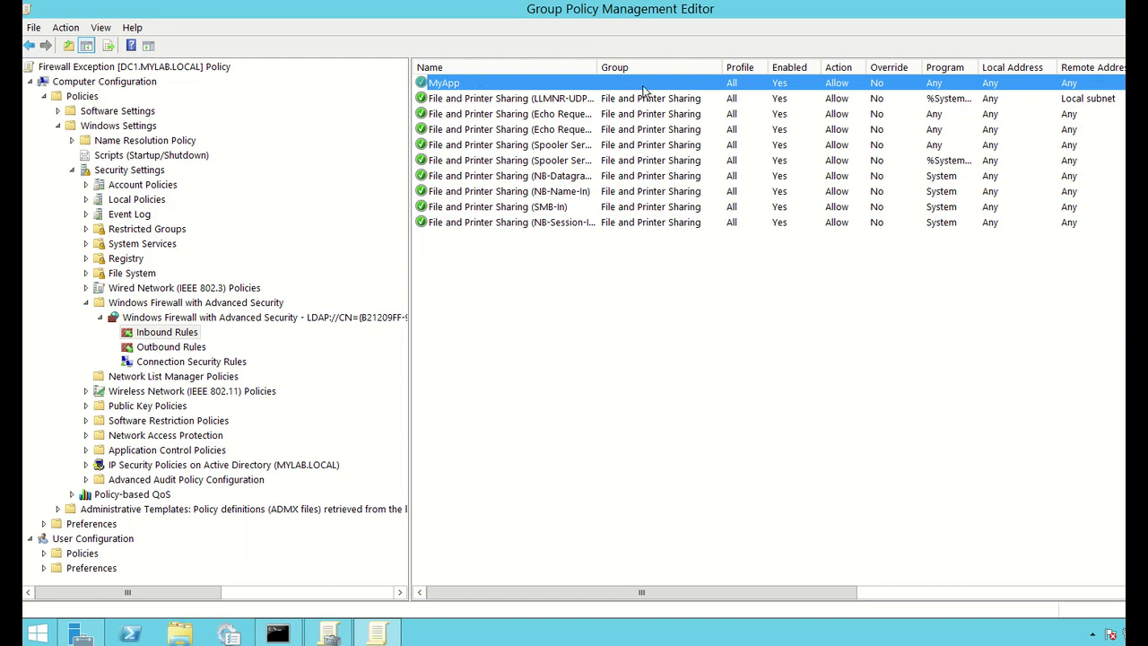
pyautogui.doubleClick(454, 83)
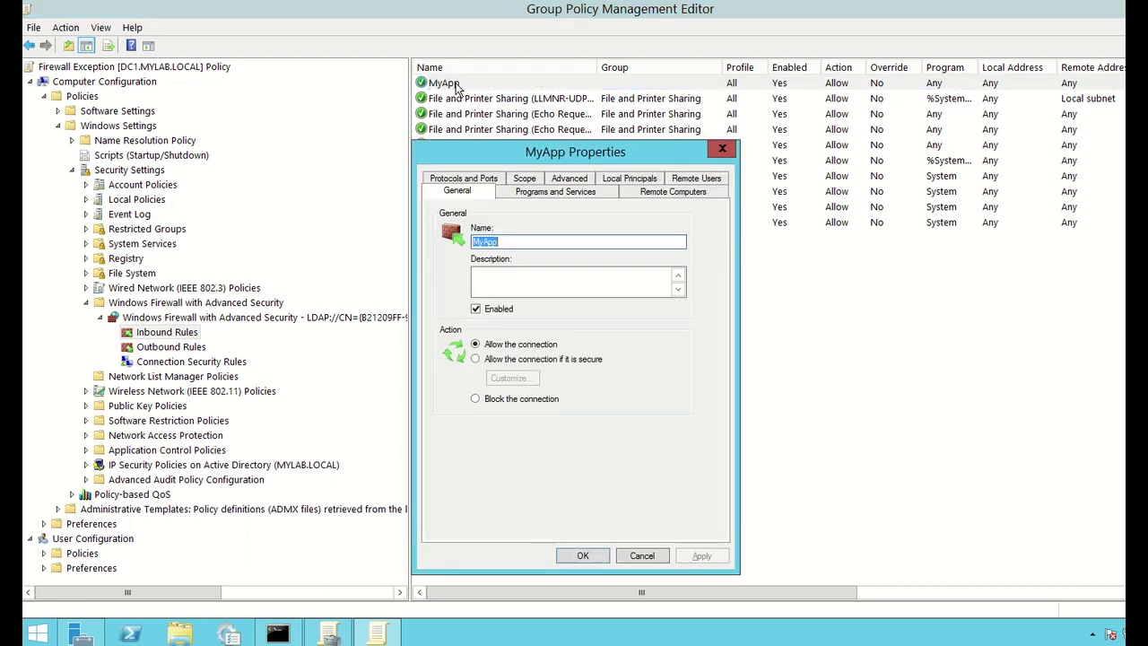
pyautogui.moveTo(545, 157); pyautogui.dragTo(535, 126)
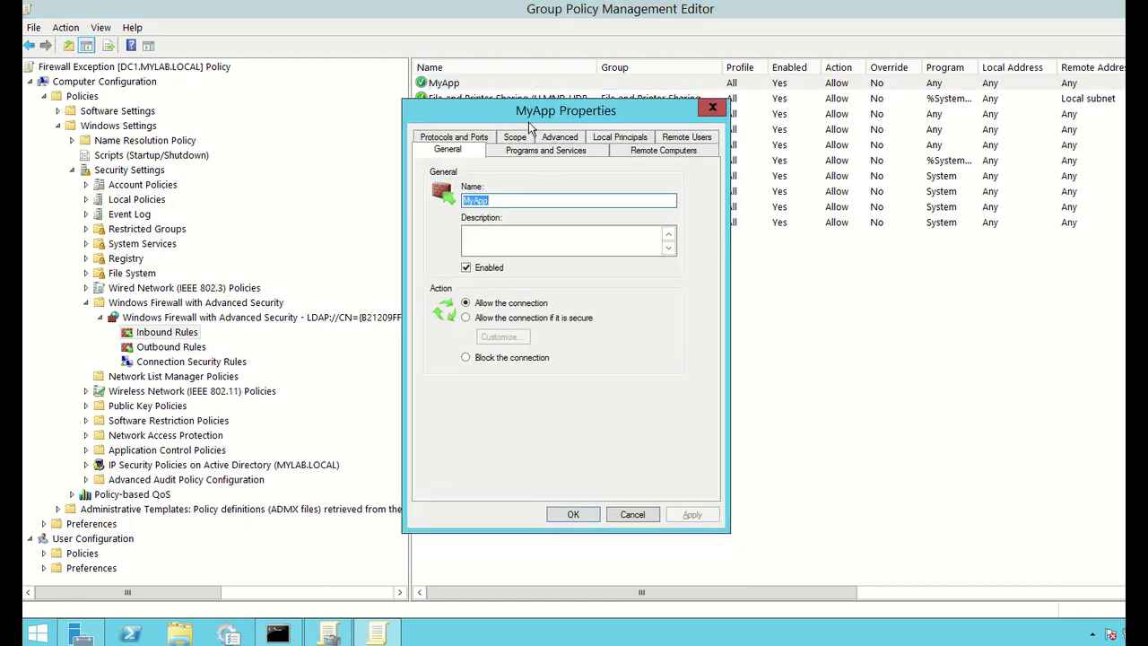
pyautogui.click(476, 138)
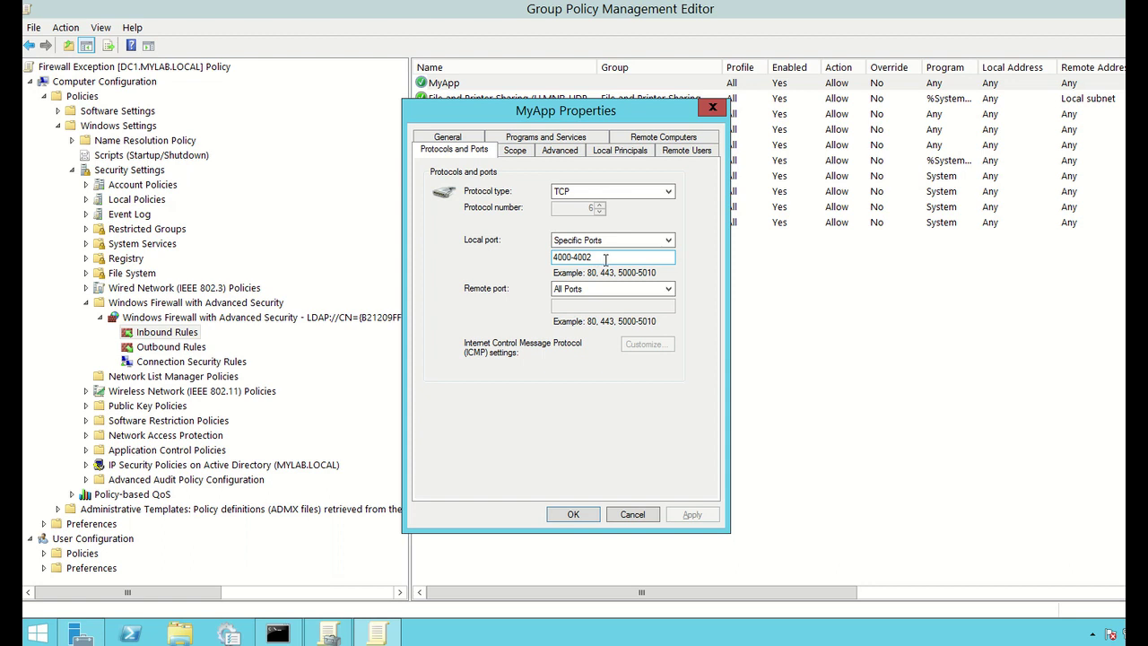
pyautogui.click(606, 289)
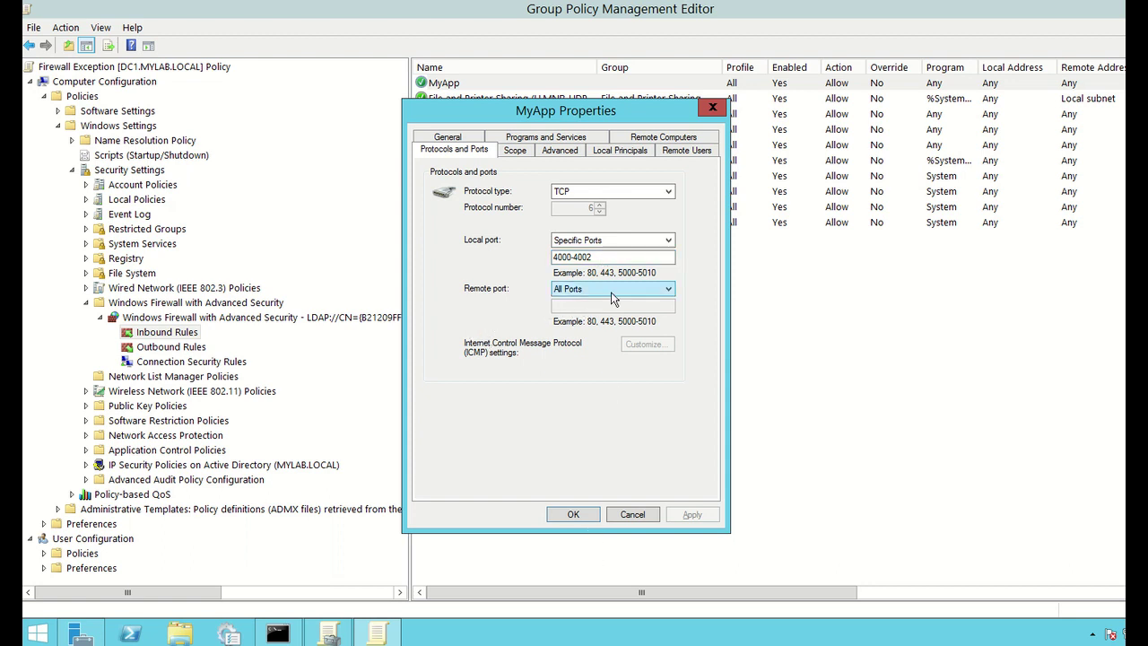
pyautogui.click(611, 292)
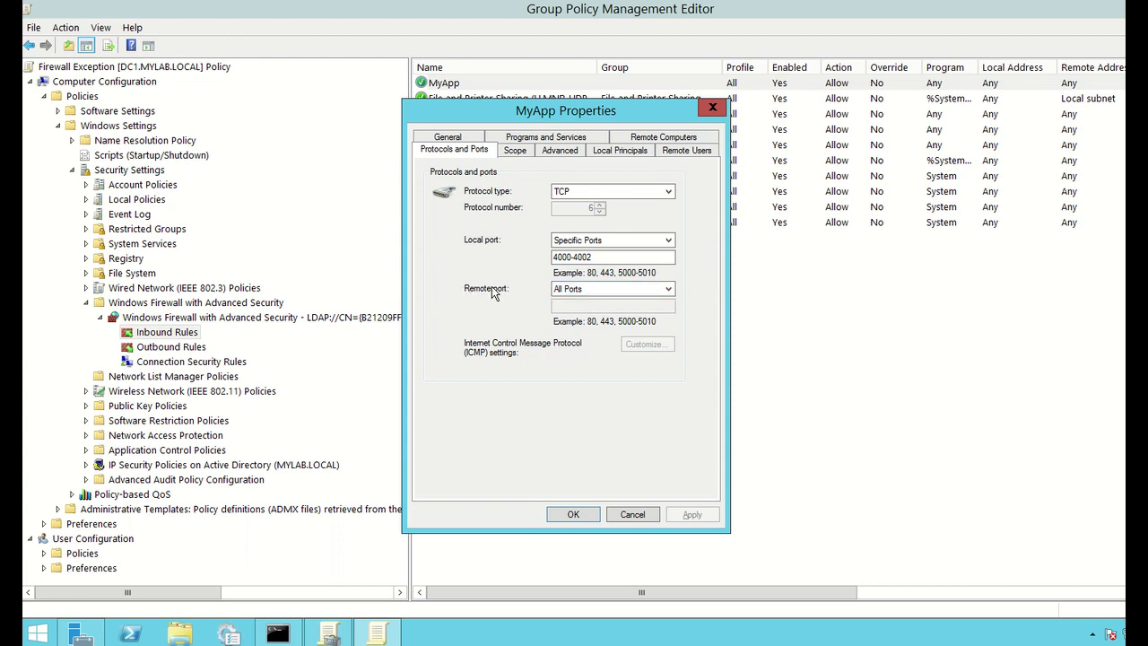
pyautogui.click(525, 153)
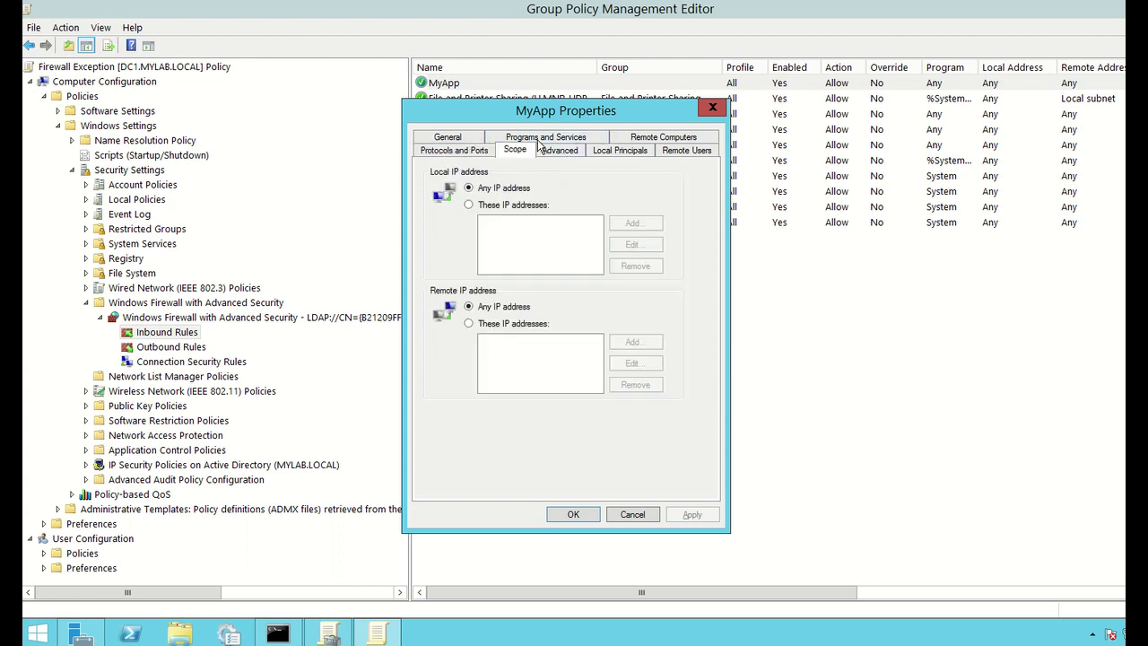
pyautogui.click(574, 514)
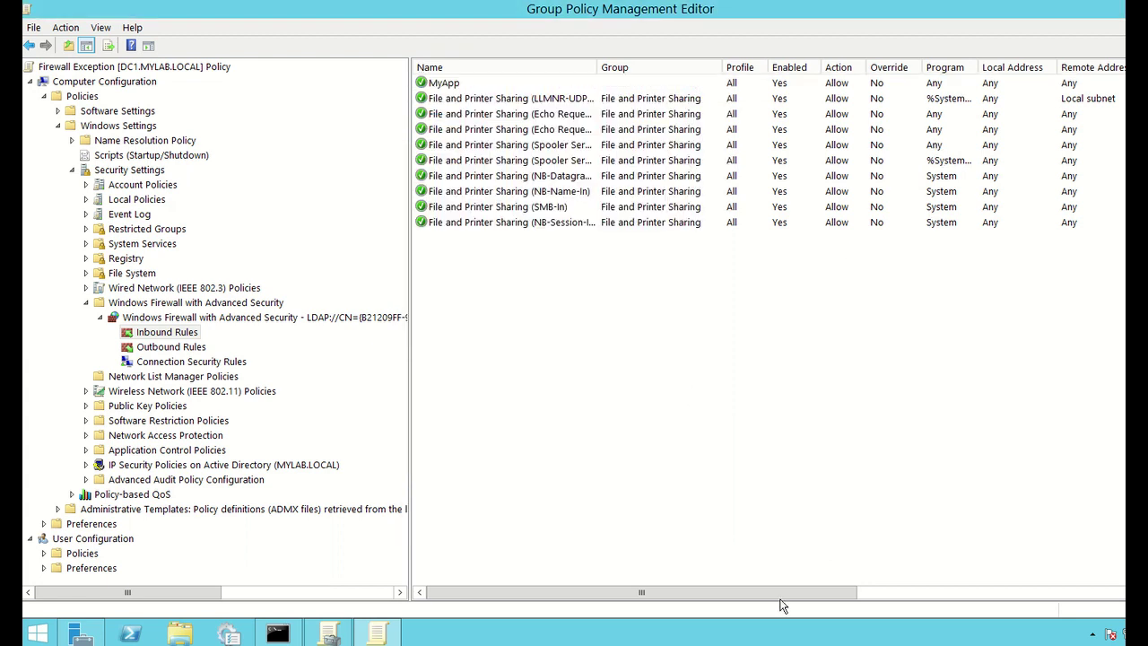
# - Exit the Group Policy Management Editor via File > Exit, returning to the server desktop
pyautogui.moveTo(789, 592); pyautogui.dragTo(717, 593)
pyautogui.click(36, 30)
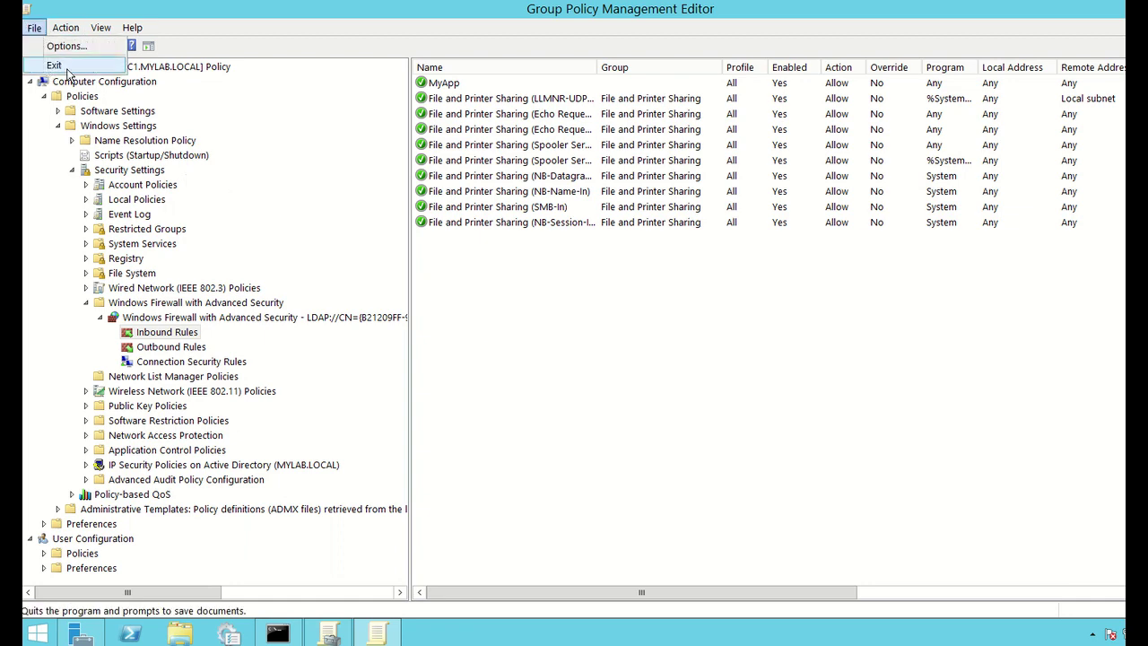
pyautogui.click(54, 64)
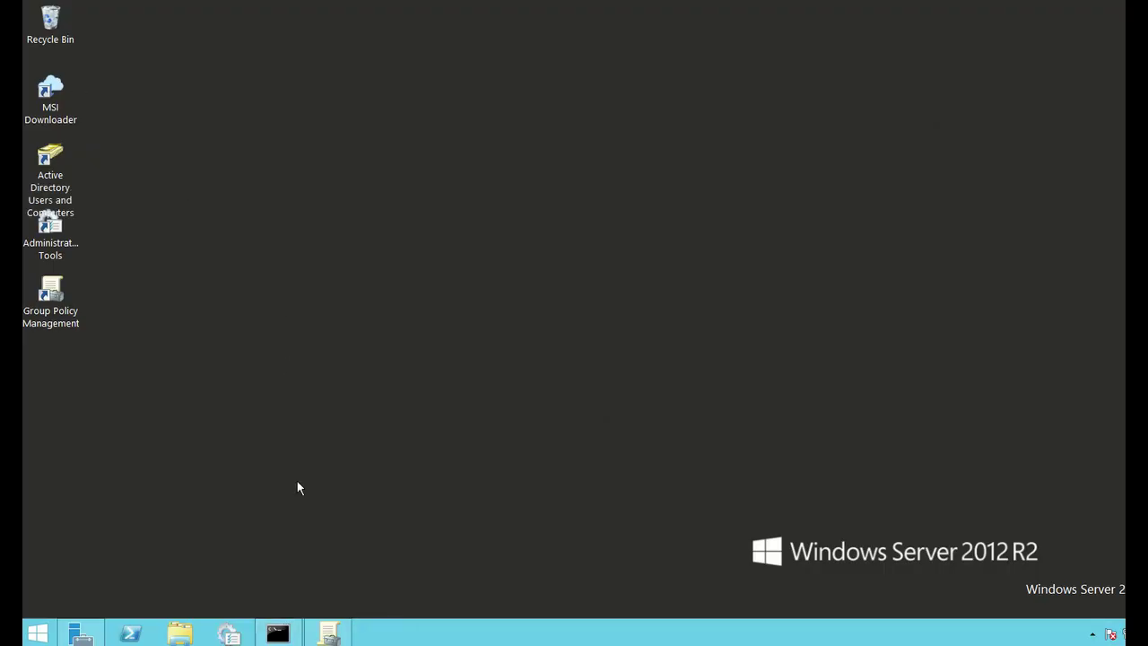
pyautogui.moveTo(330, 633)
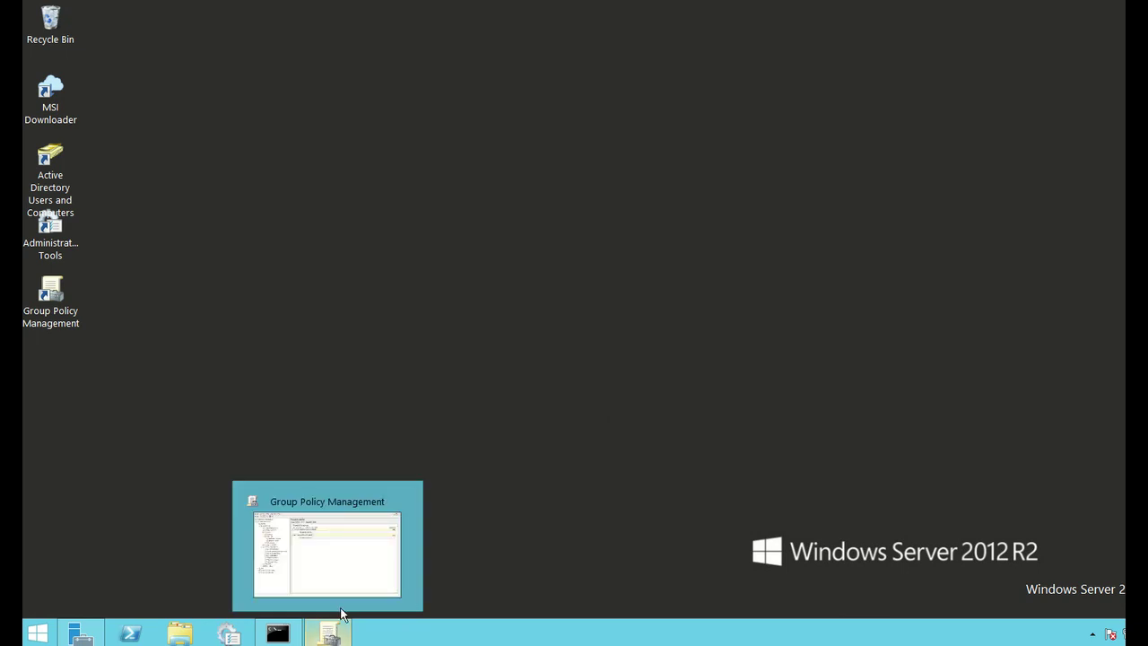
# - Refresh the Firewall Exception settings report and expand its Security Settings, Firewall and Administrative Templates sections
pyautogui.click(328, 635)
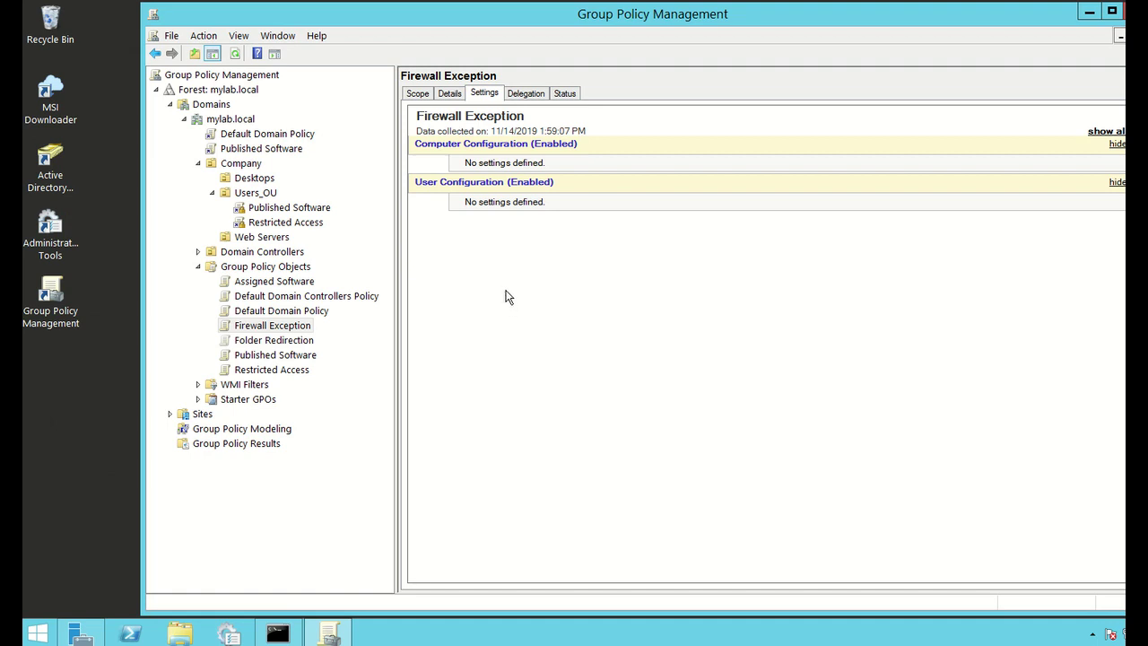
pyautogui.rightClick(518, 297)
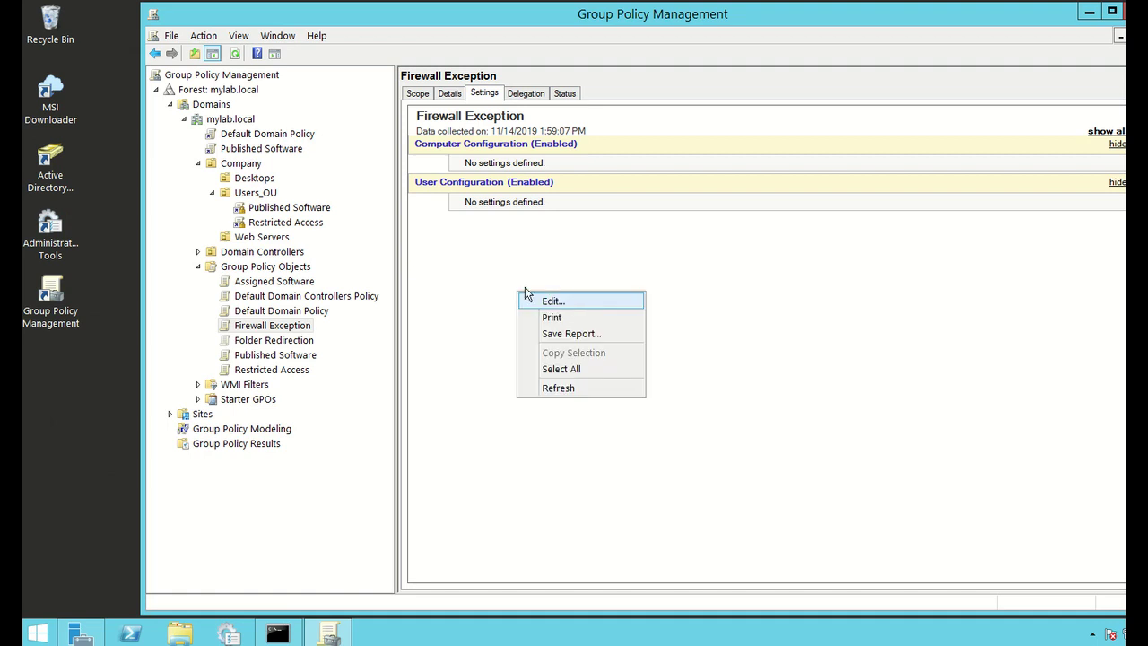
pyautogui.click(574, 389)
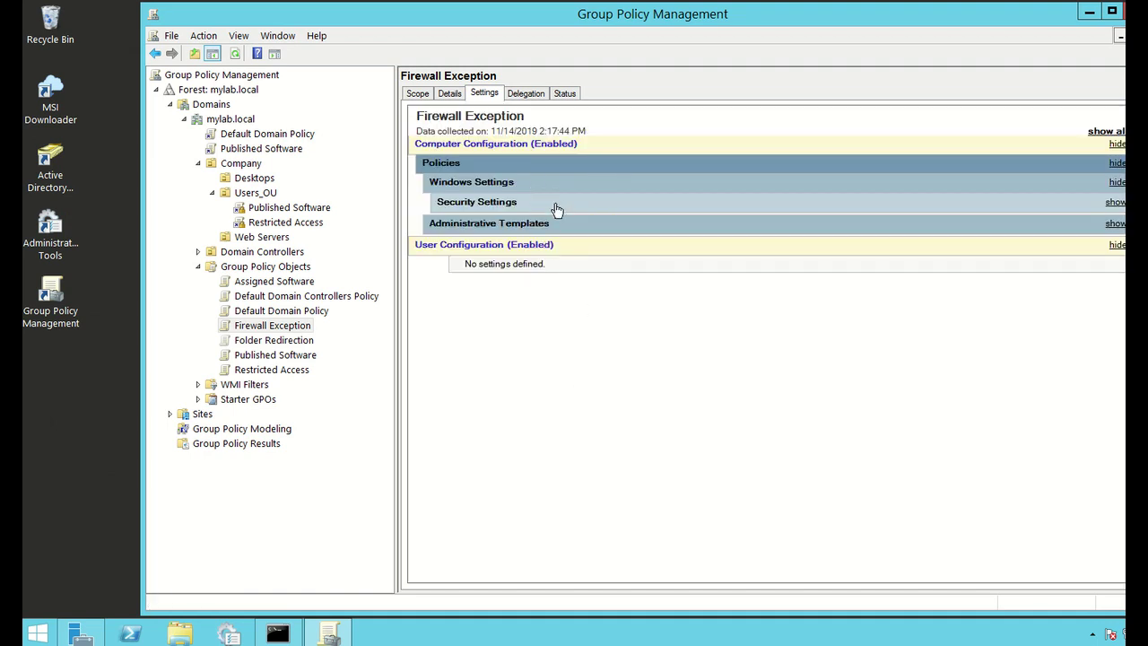
pyautogui.click(552, 203)
pyautogui.click(558, 184)
pyautogui.click(557, 187)
pyautogui.click(555, 204)
pyautogui.click(551, 205)
pyautogui.click(553, 220)
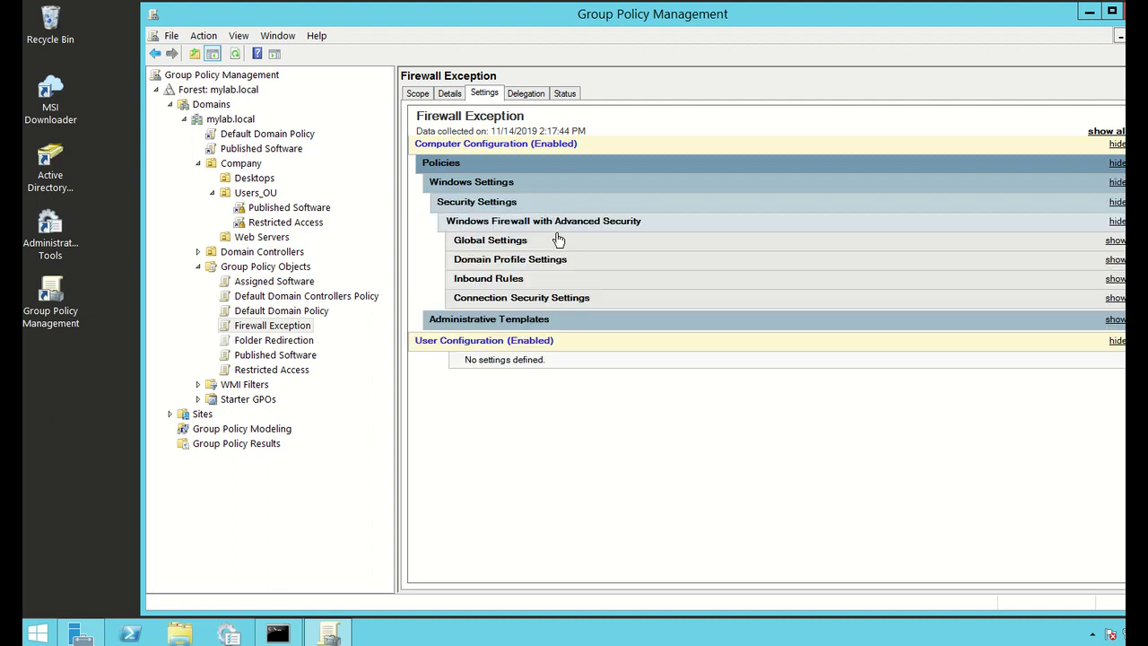
pyautogui.click(568, 321)
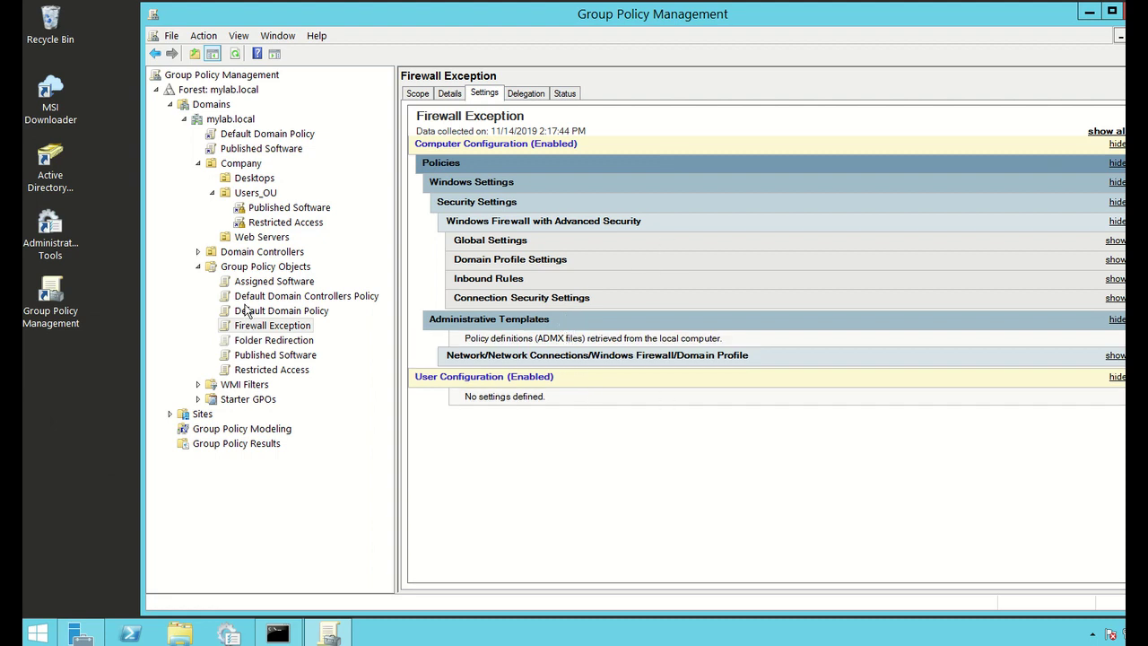
# - Review the GPO's Details and Delegation, ending on Scope with Authenticated Users filtering
pyautogui.click(450, 93)
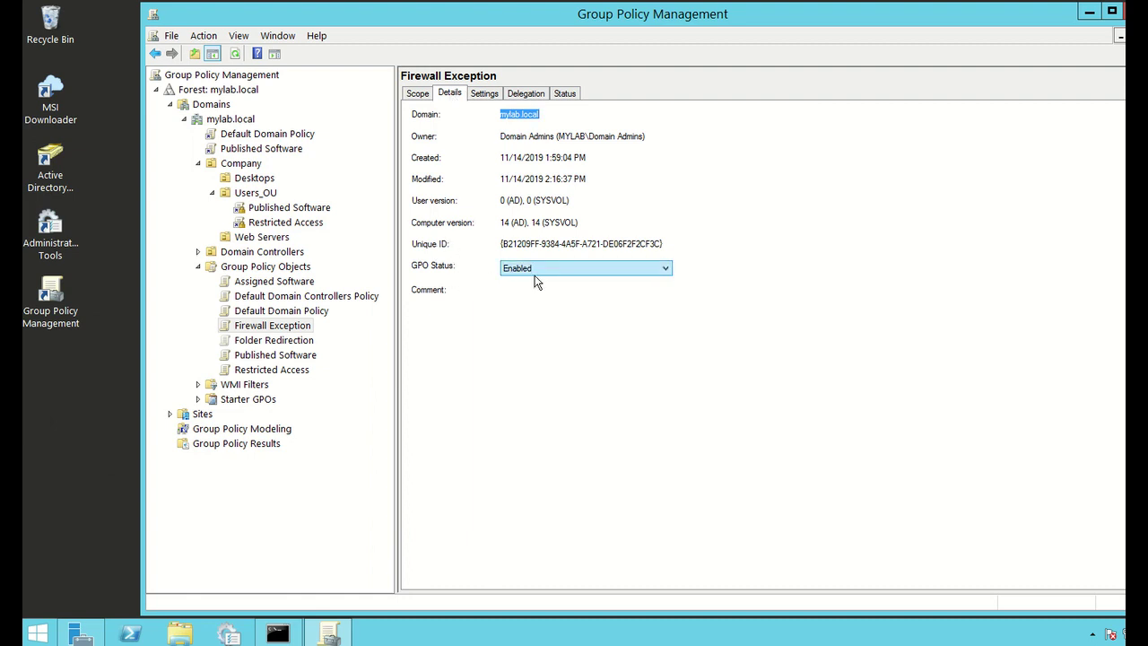
pyautogui.click(489, 97)
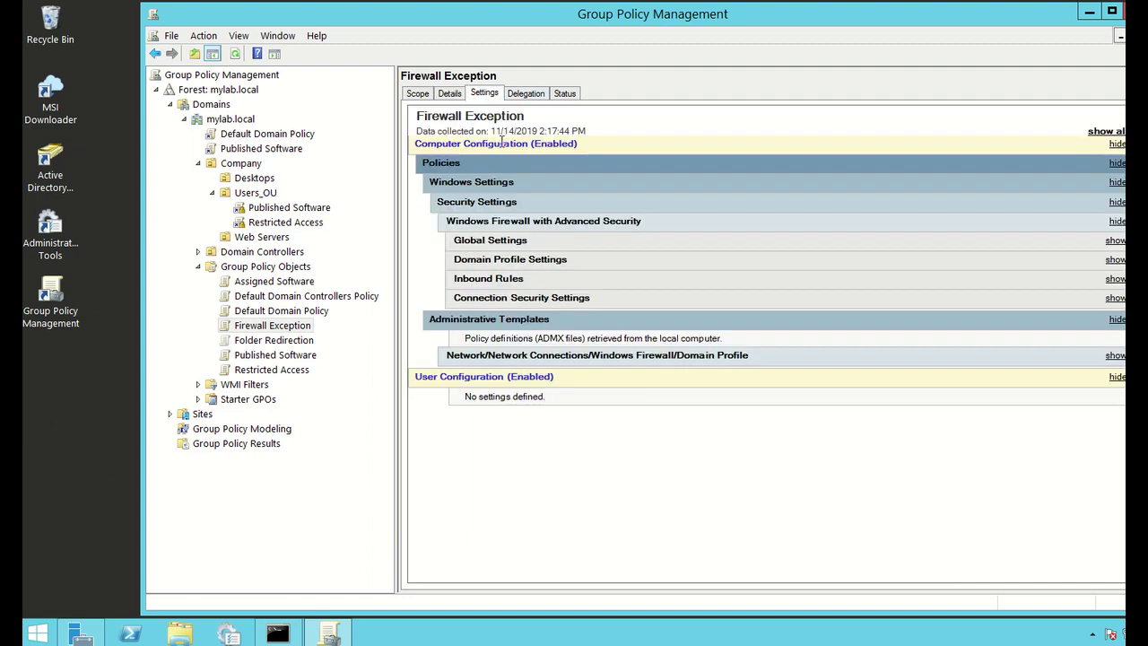
pyautogui.click(521, 94)
pyautogui.click(417, 94)
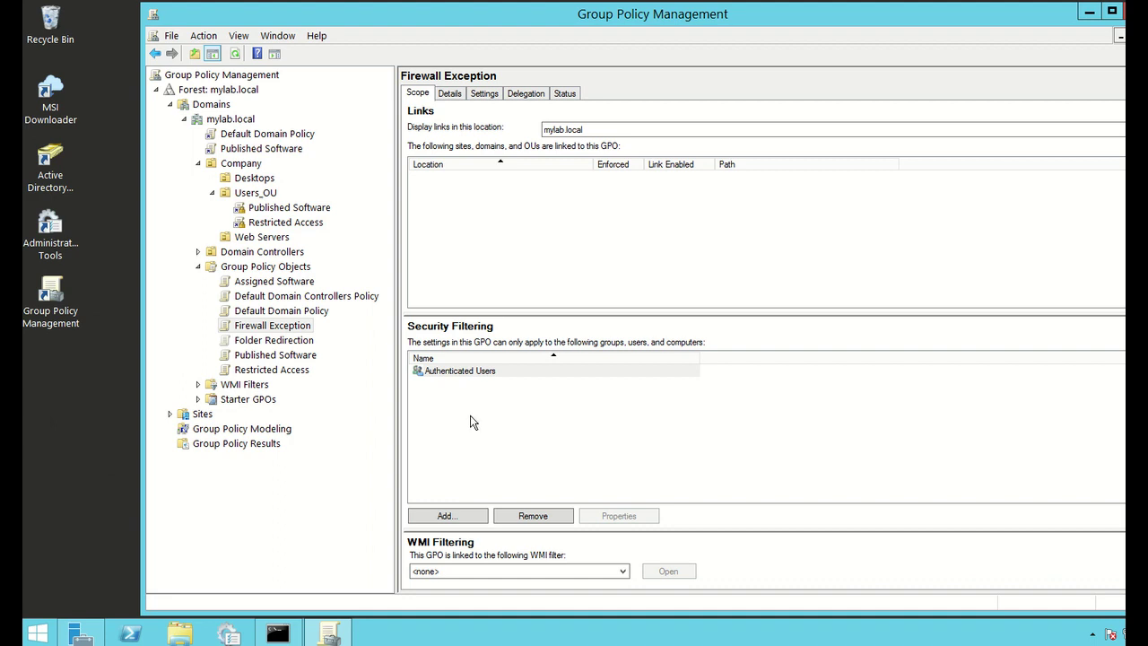
# - Add the WIN7-LAB computer to the GPO's security filtering, enabling the Computers object type
pyautogui.click(463, 518)
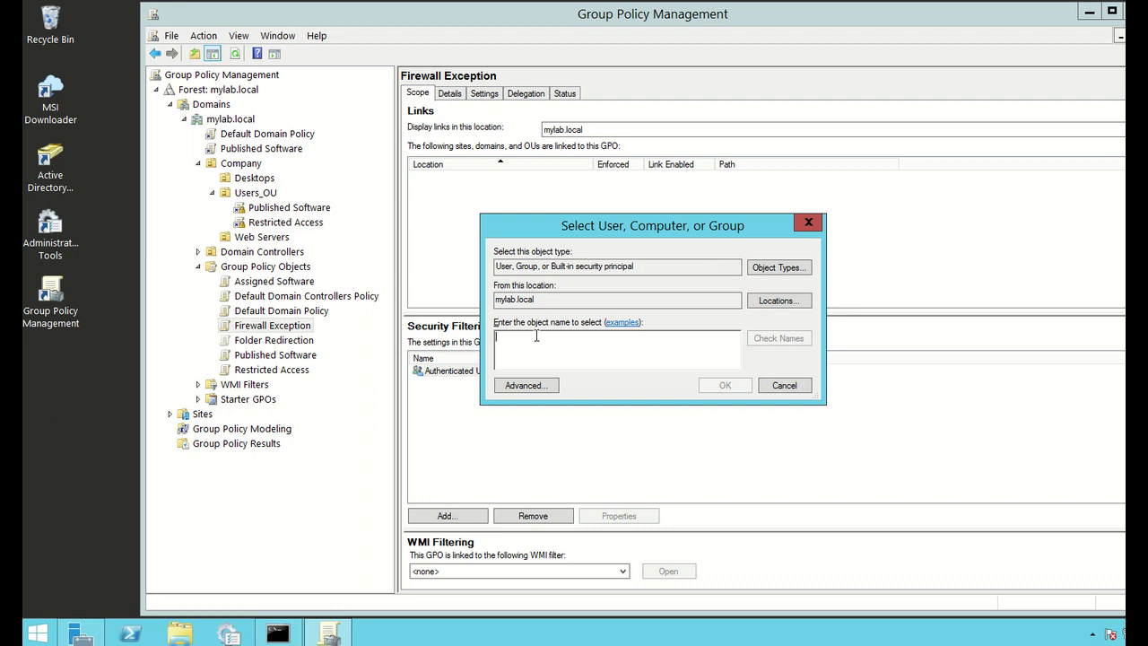
pyautogui.moveTo(555, 403); pyautogui.dragTo(563, 467)
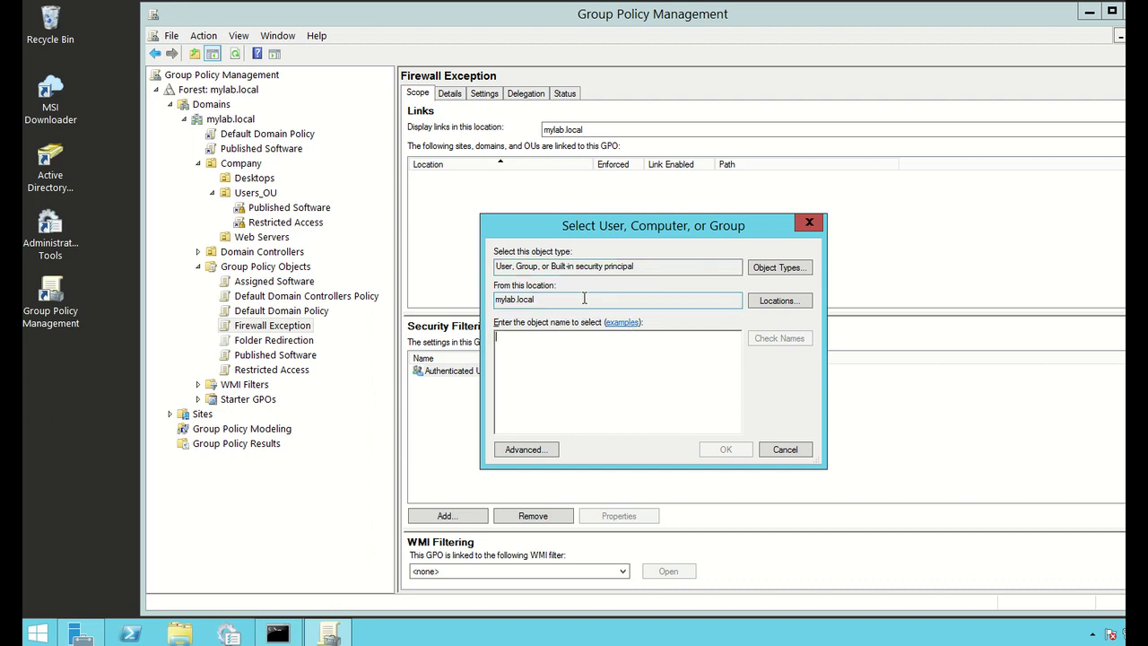
pyautogui.click(769, 274)
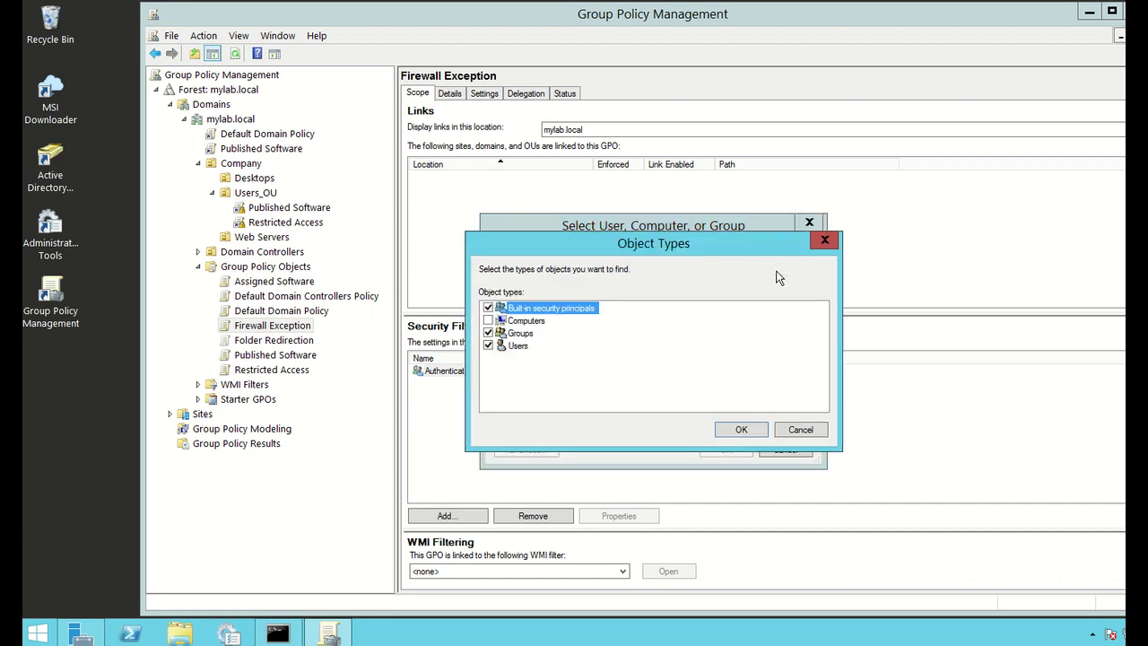
pyautogui.click(488, 320)
pyautogui.click(488, 333)
pyautogui.click(723, 430)
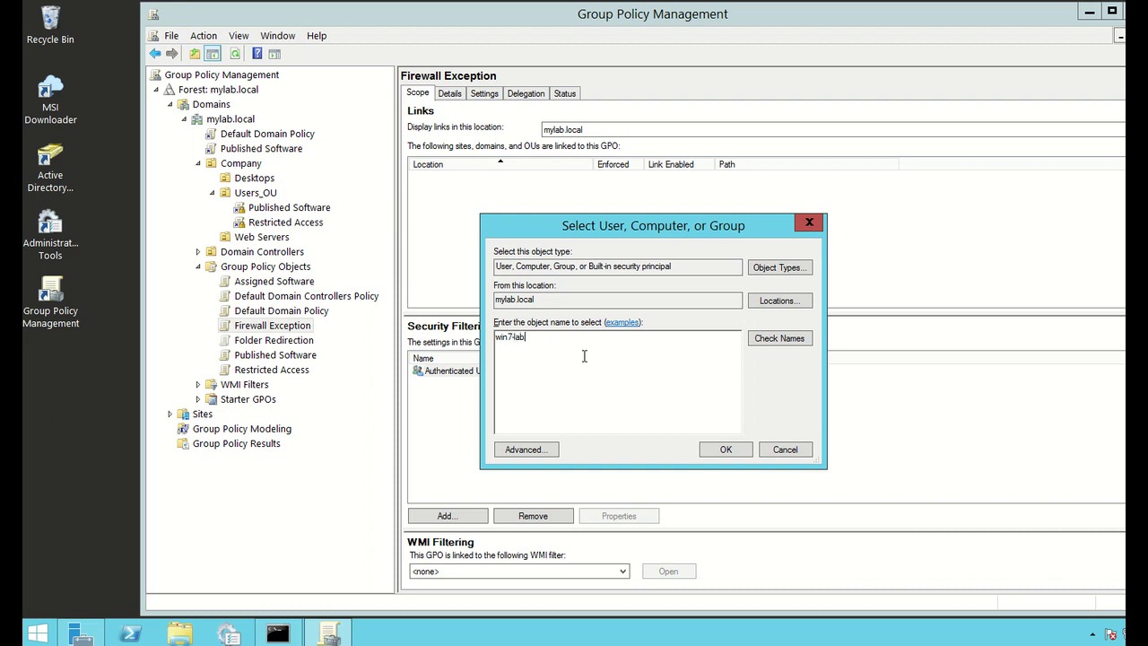
pyautogui.click(774, 338)
pyautogui.click(725, 450)
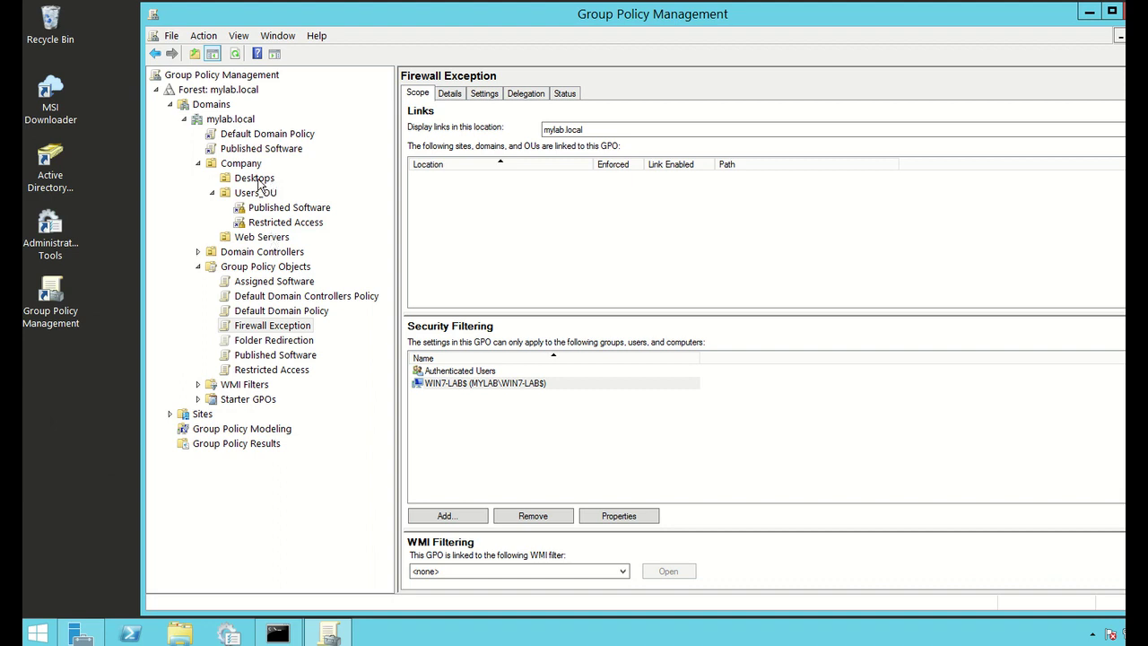
# - Link the existing Firewall Exception GPO to the Desktops OU
pyautogui.click(263, 181)
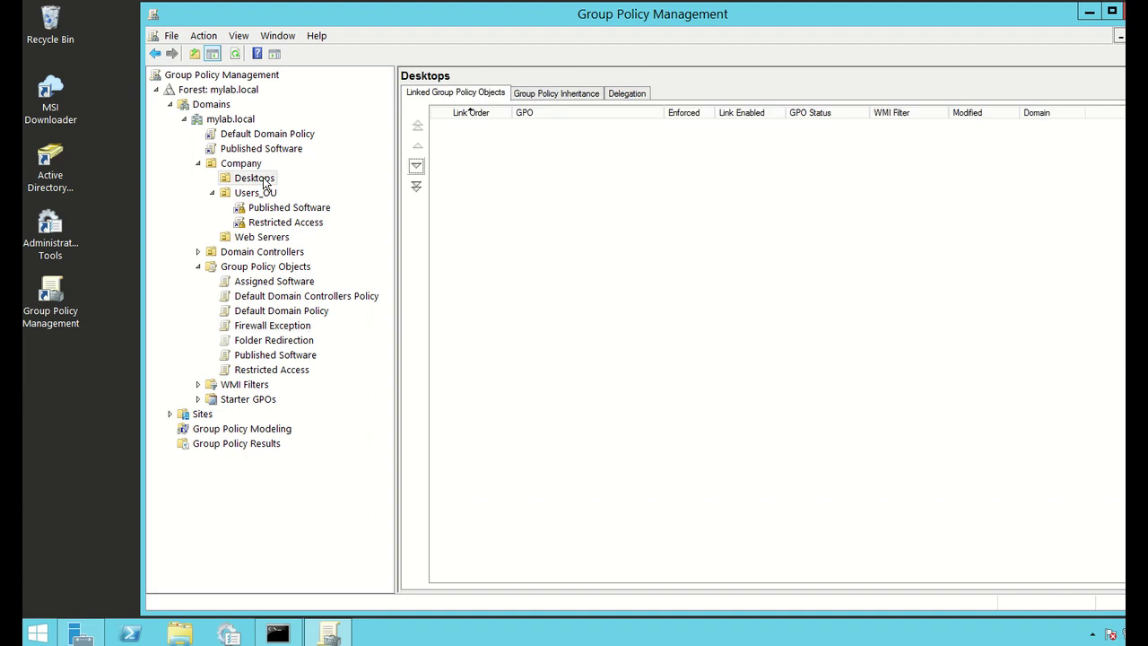
pyautogui.rightClick(265, 183)
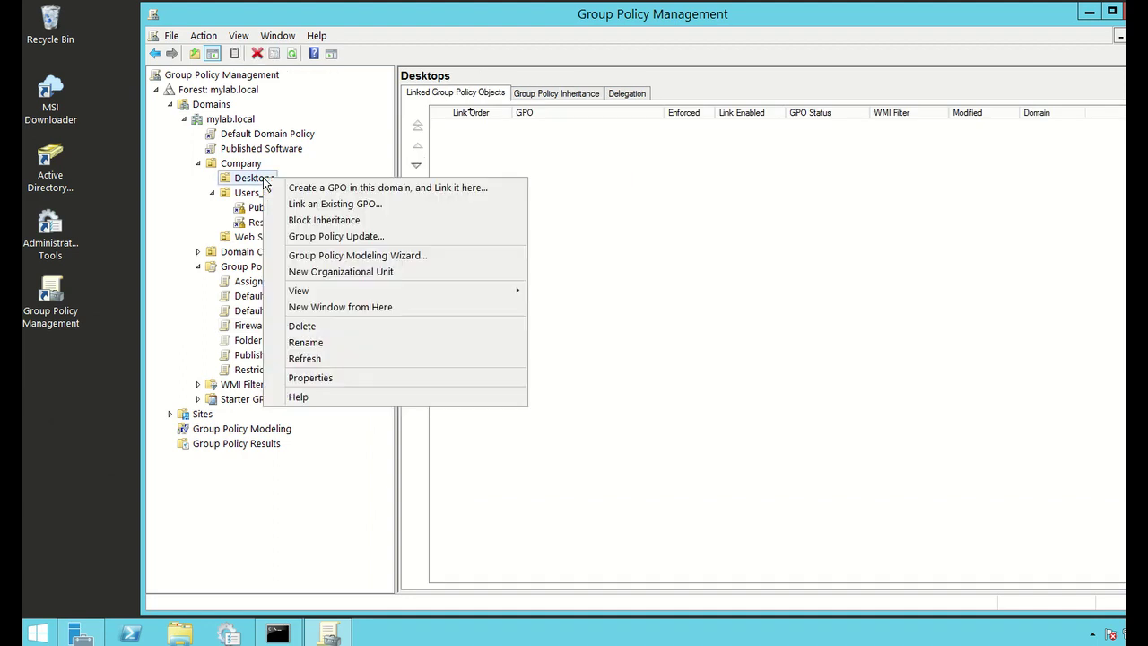
pyautogui.click(323, 204)
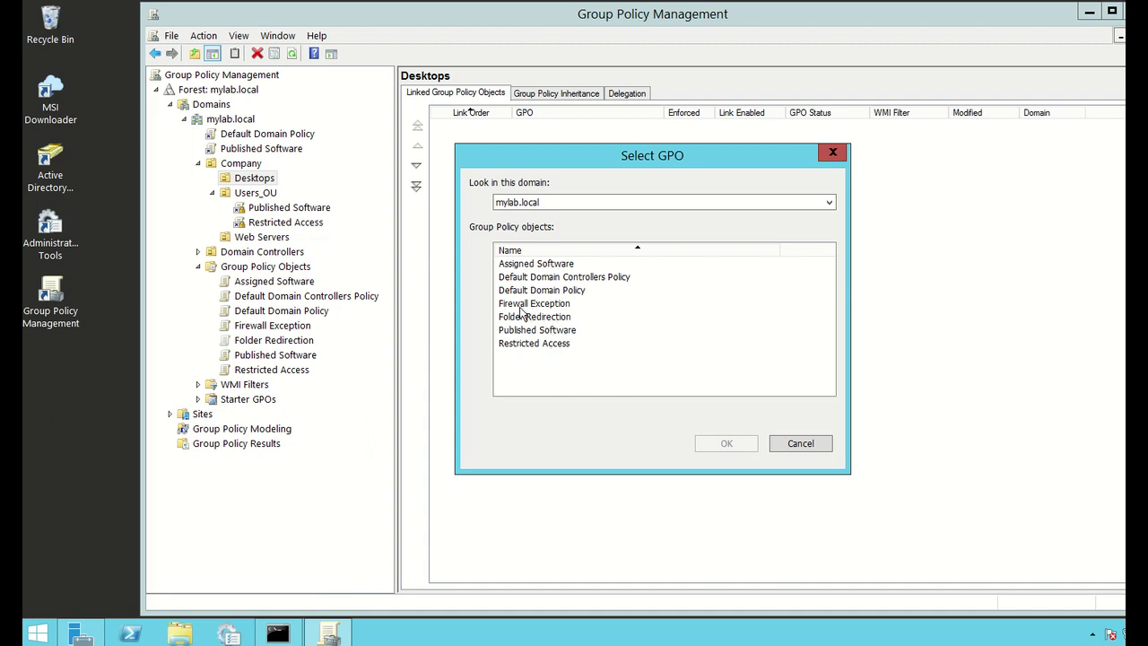
pyautogui.click(527, 310)
pyautogui.click(736, 444)
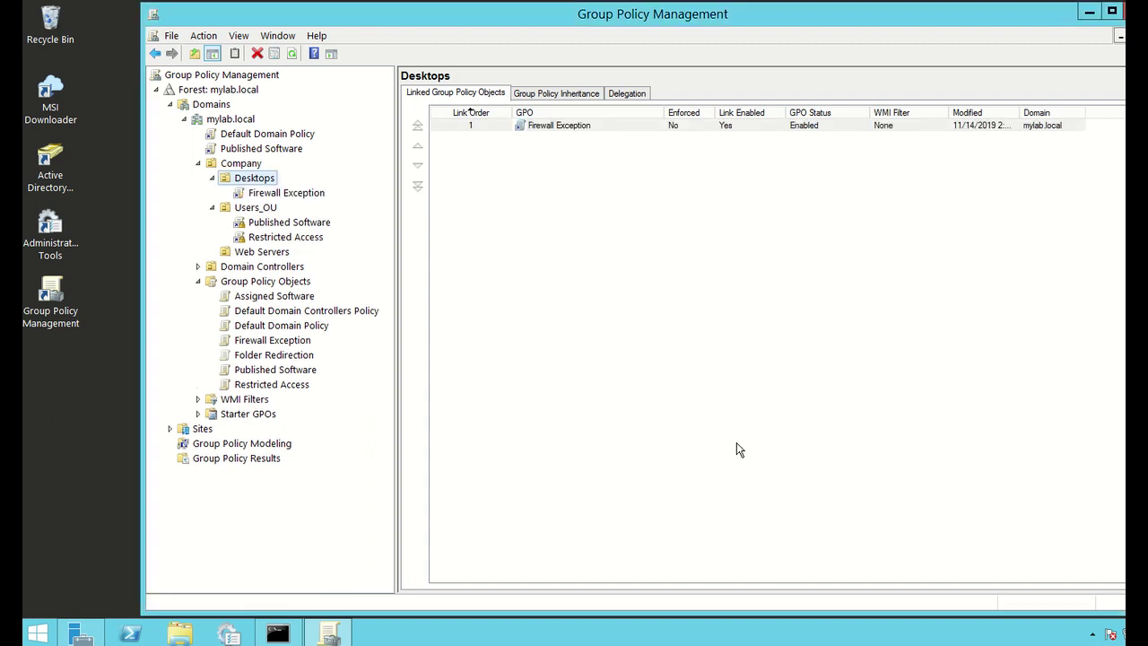
# - Mark the Firewall Exception link on Desktops as Enforced
pyautogui.rightClick(610, 135)
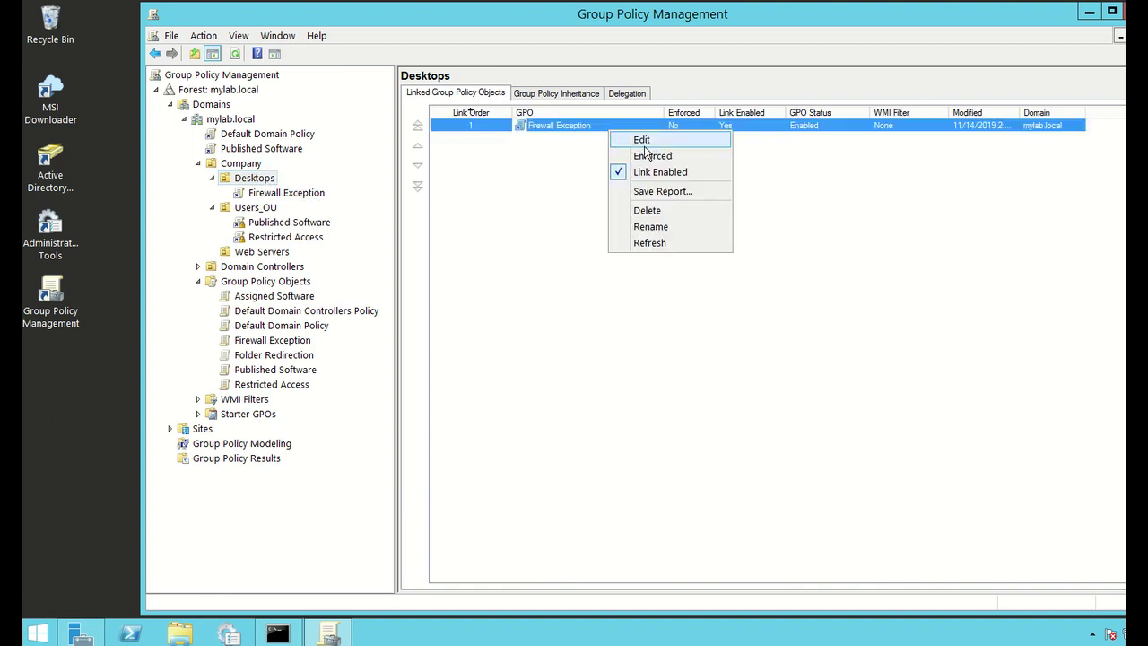
pyautogui.click(645, 156)
pyautogui.click(706, 351)
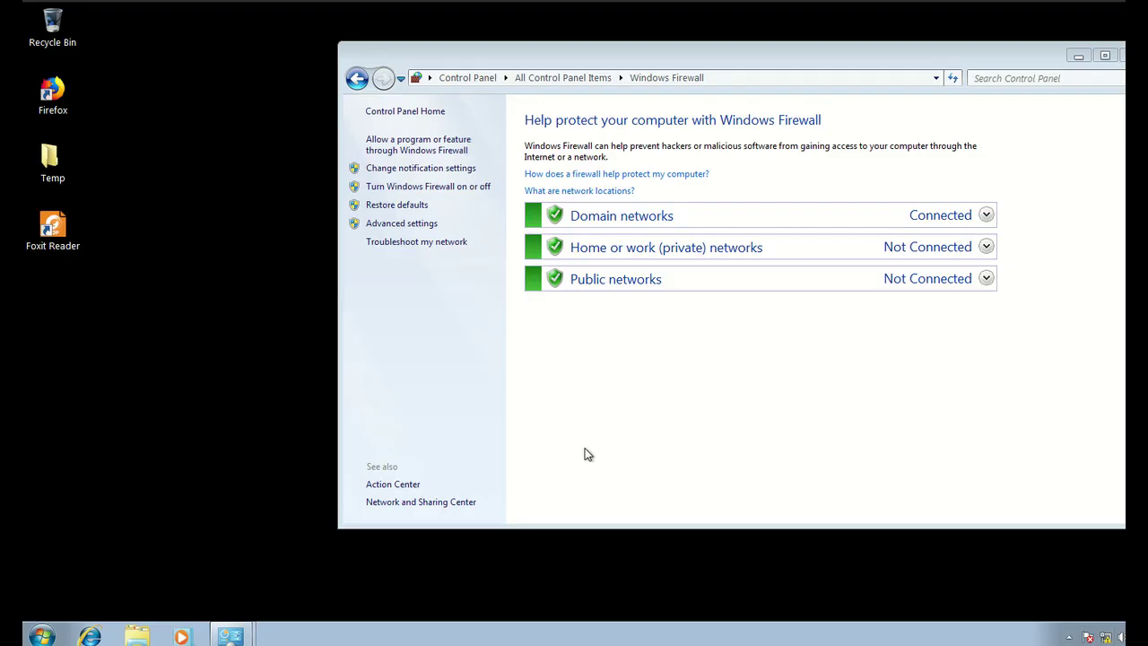
# - Move the client's Windows Firewall window left and bring up the Start menu
pyautogui.moveTo(798, 65); pyautogui.dragTo(673, 72)
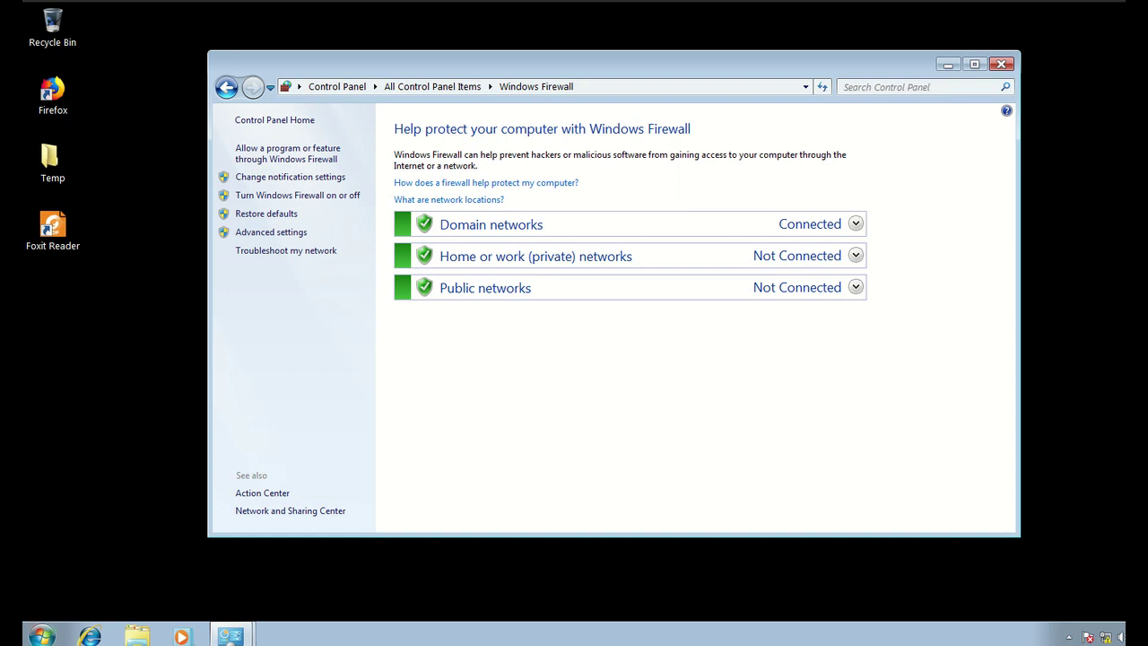
pyautogui.click(40, 635)
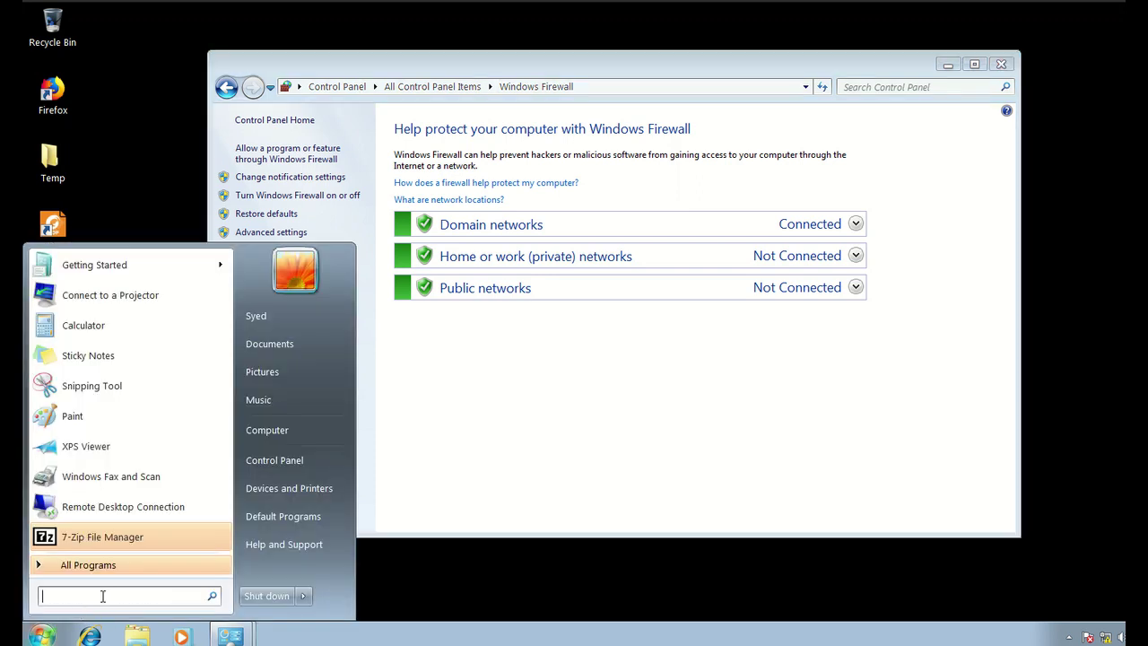
# - Launch cmd, run gpupdate /force, and answer Y to log off
pyautogui.write('cmd')
pyautogui.press('Return')
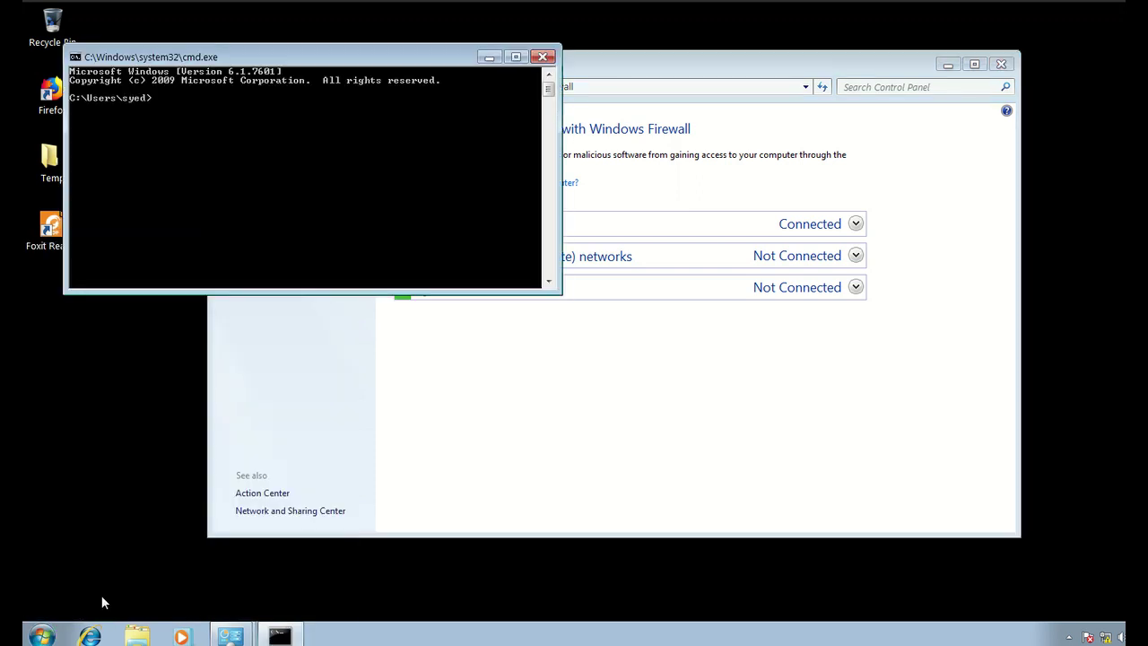
pyautogui.moveTo(372, 56); pyautogui.dragTo(554, 172)
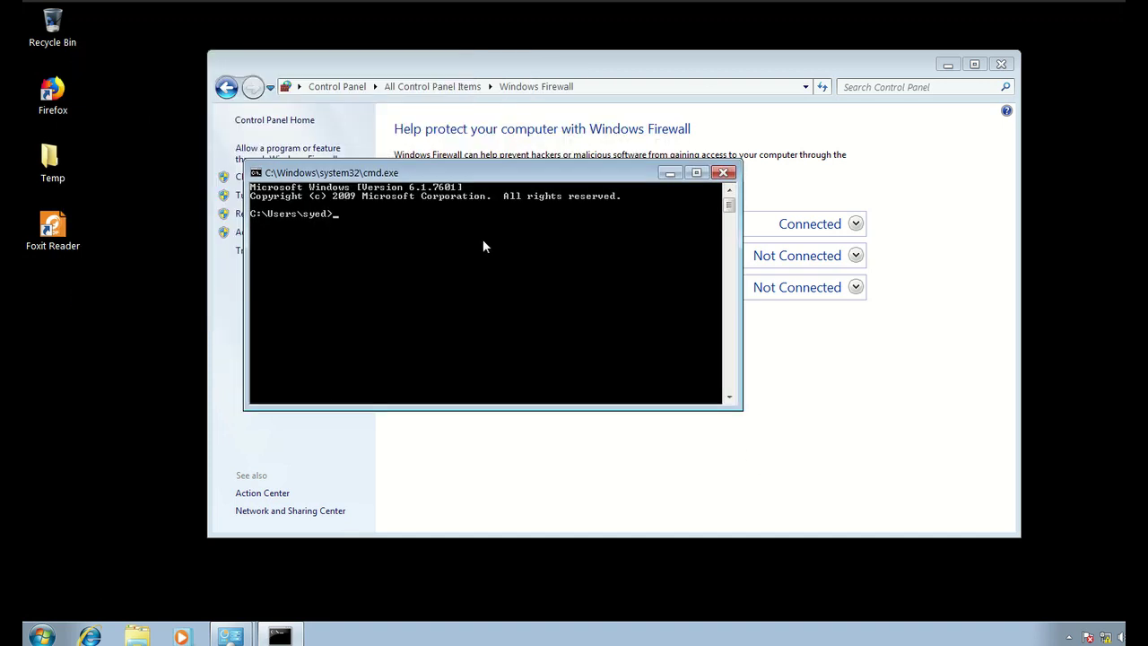
pyautogui.write('gpupdate /force')
pyautogui.press('Return')
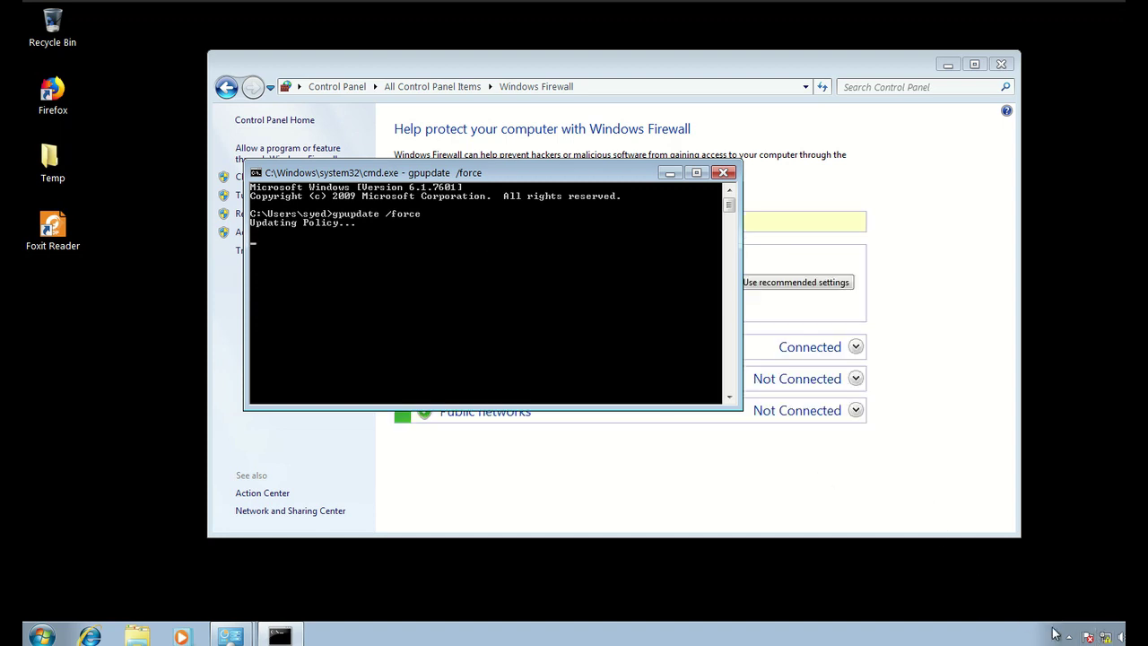
pyautogui.moveTo(1107, 637)
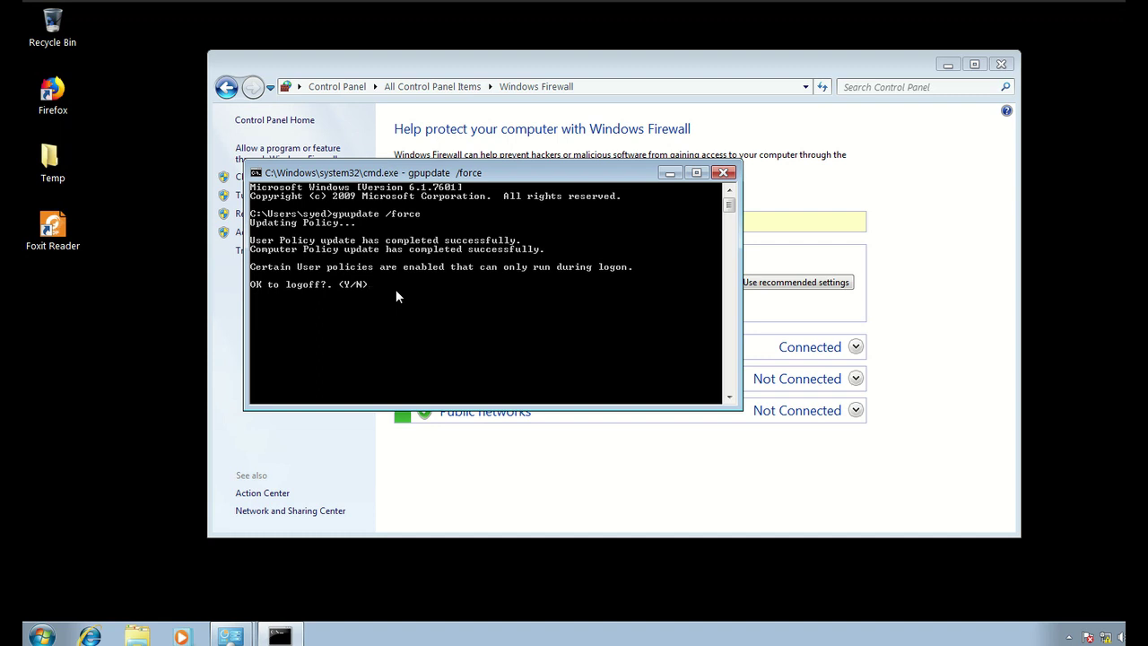
pyautogui.write('y')
pyautogui.press('Return')
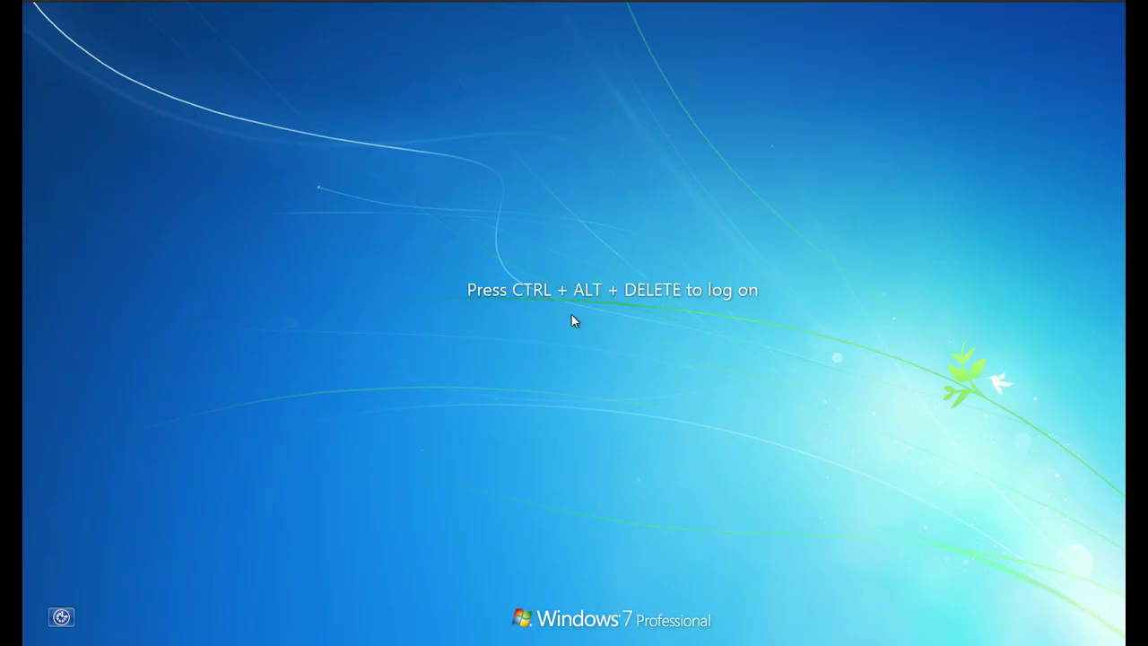
# - Log back into the client with the account password, retrying once, and decline the Recycle Bin prompt
pyautogui.hotkey('ctrl', 'alt', 'Delete')
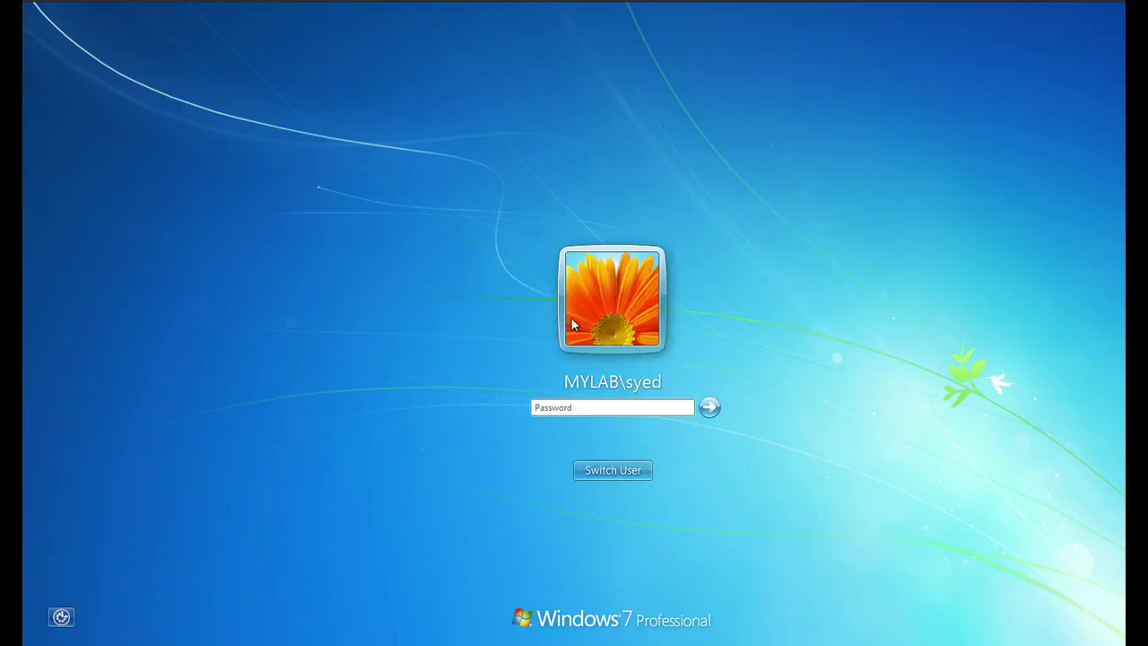
pyautogui.write('password')
pyautogui.press('Return')
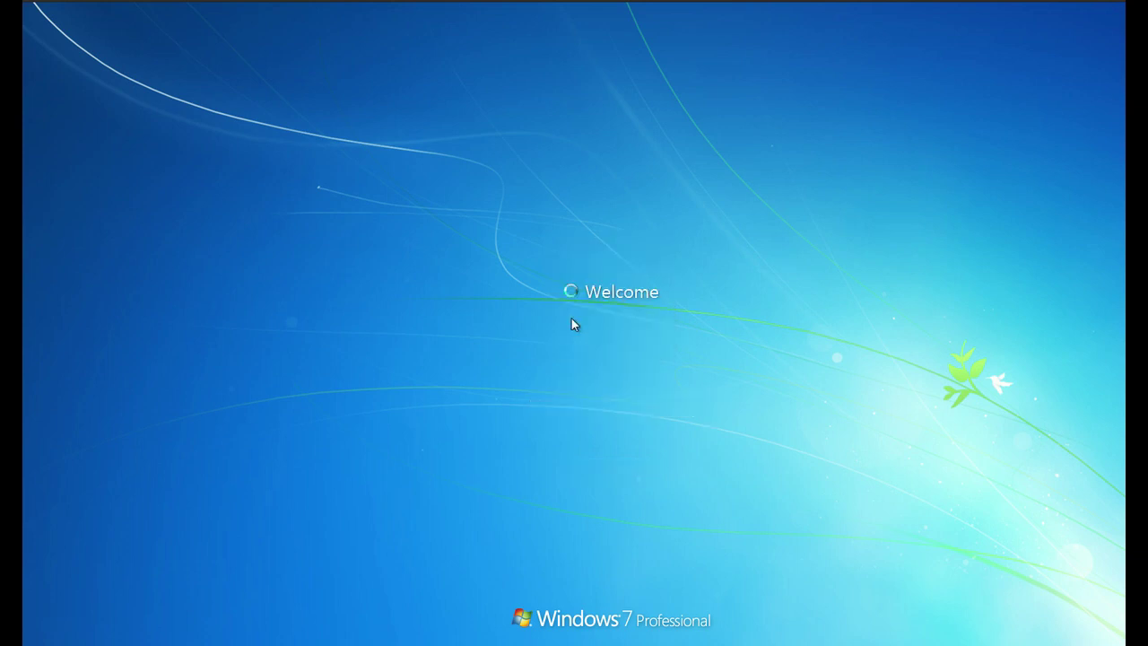
pyautogui.click(612, 470)
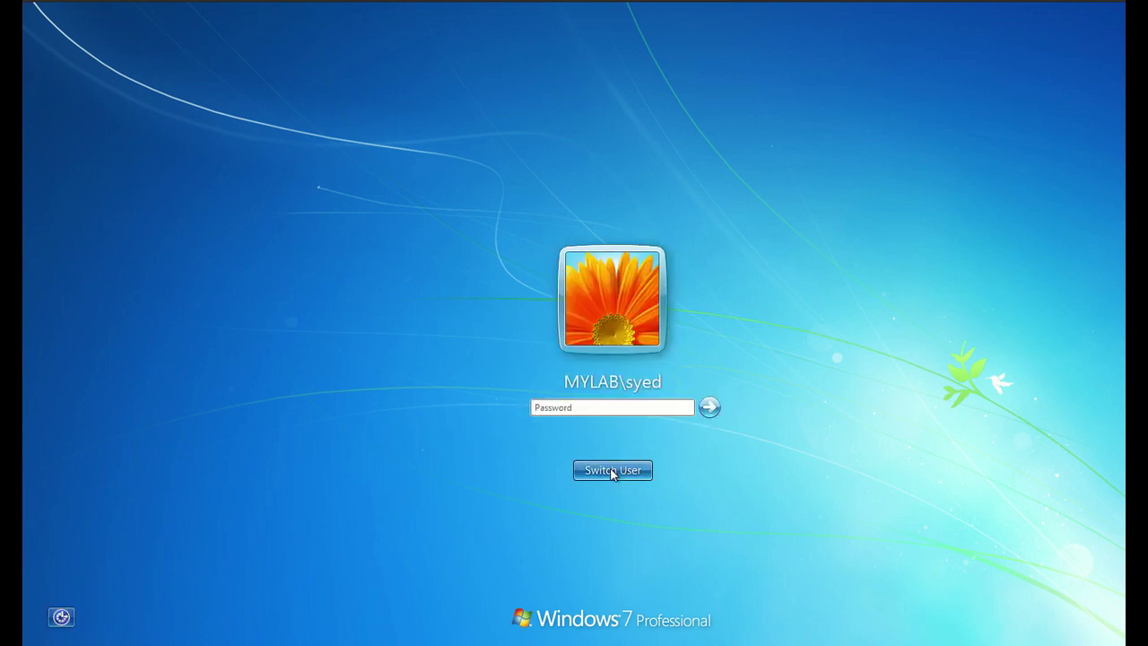
pyautogui.press('Return')
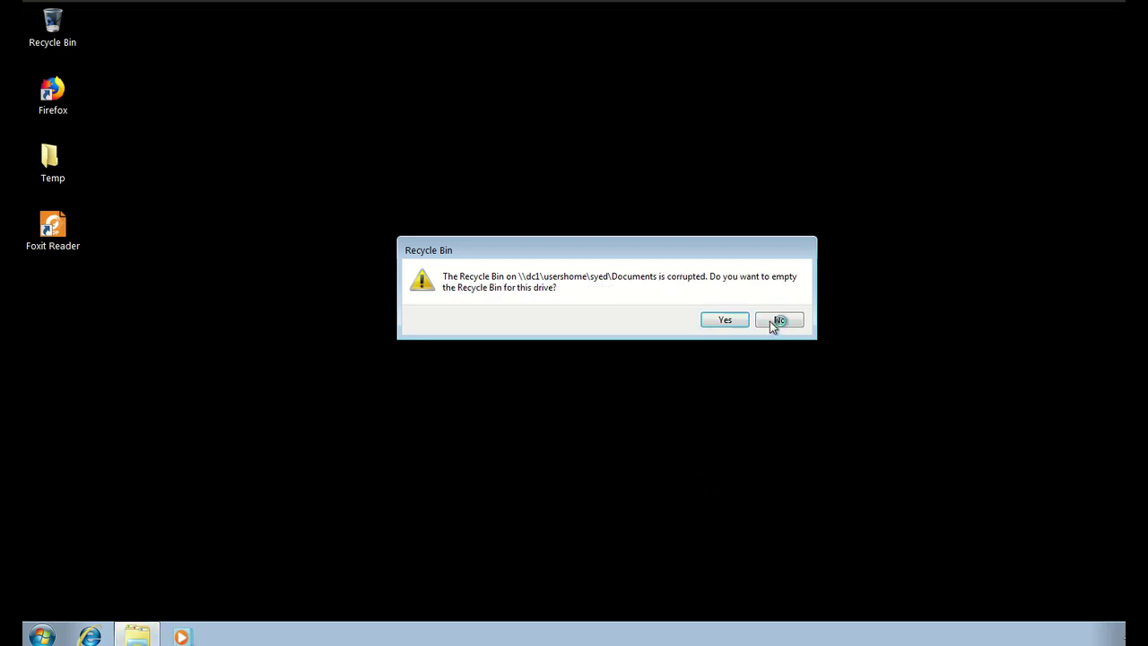
pyautogui.click(770, 320)
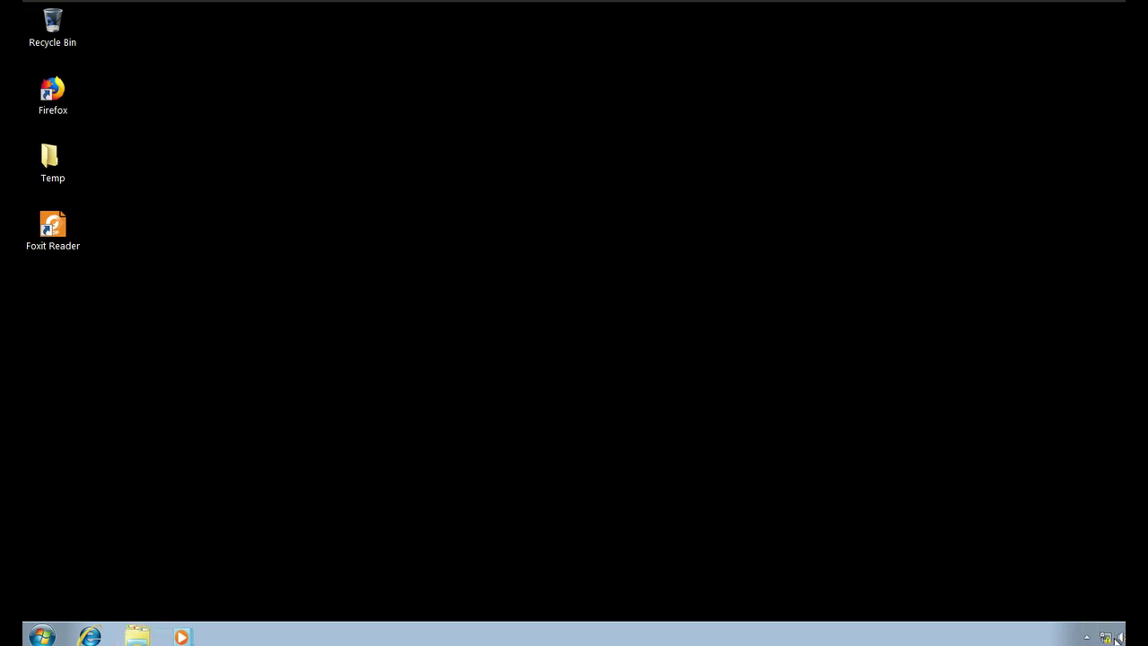
# - Open Windows Firewall from Network and Sharing Center to confirm the domain profile is Off
pyautogui.rightClick(1109, 638)
pyautogui.click(1107, 632)
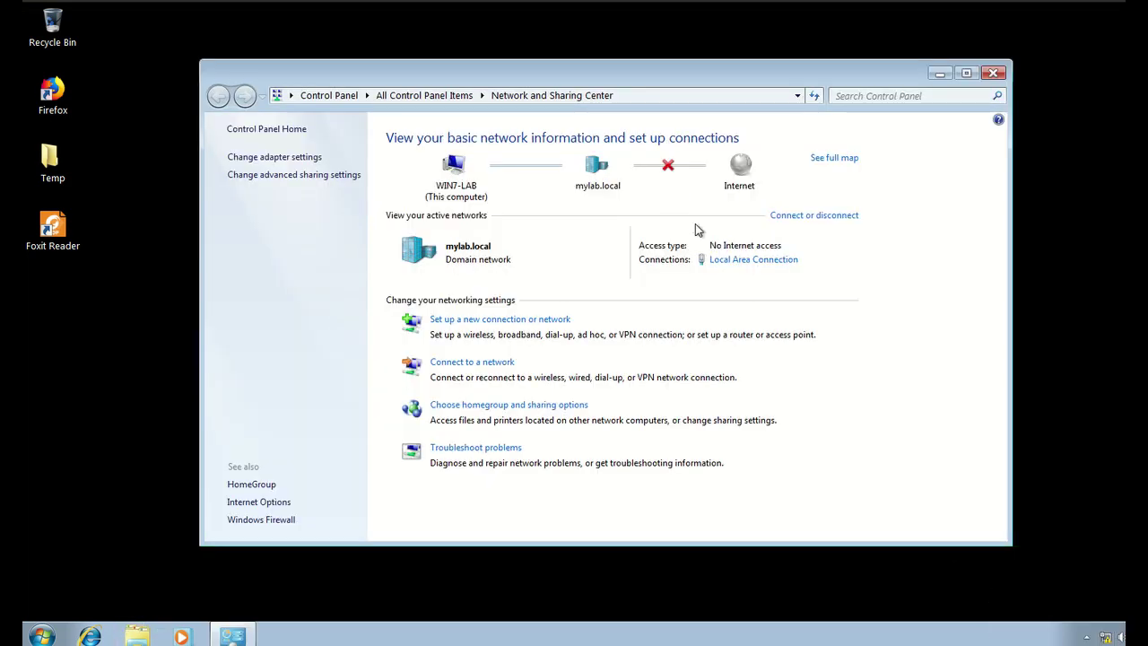
pyautogui.click(272, 520)
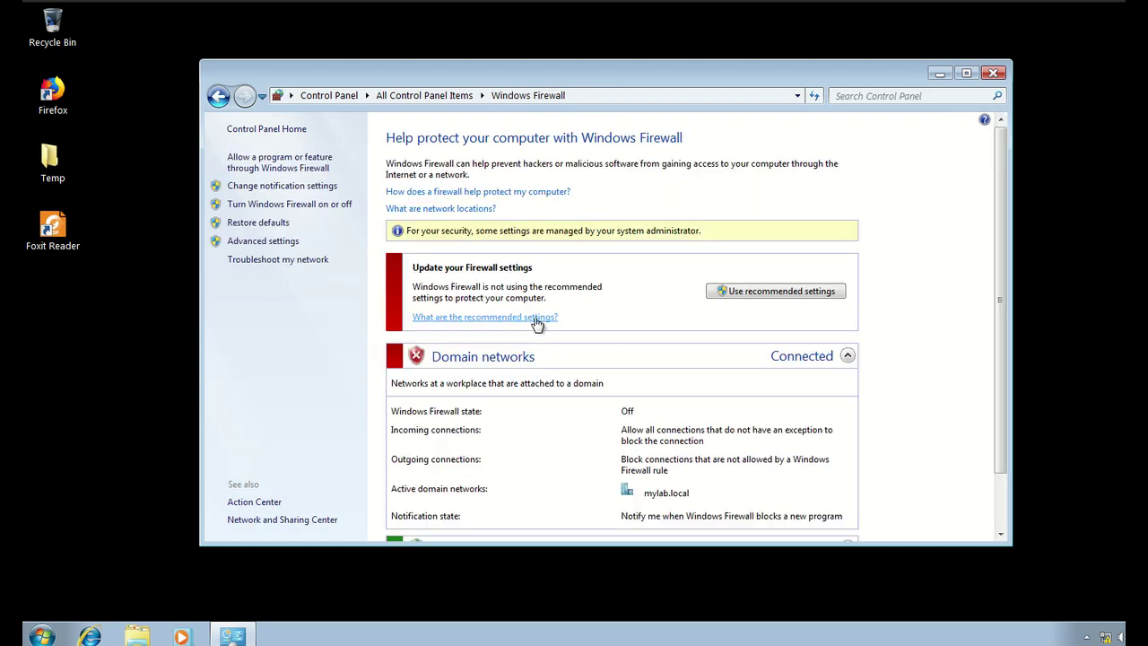
pyautogui.scroll(-1, 583, 359)
pyautogui.scroll(-1, 583, 360)
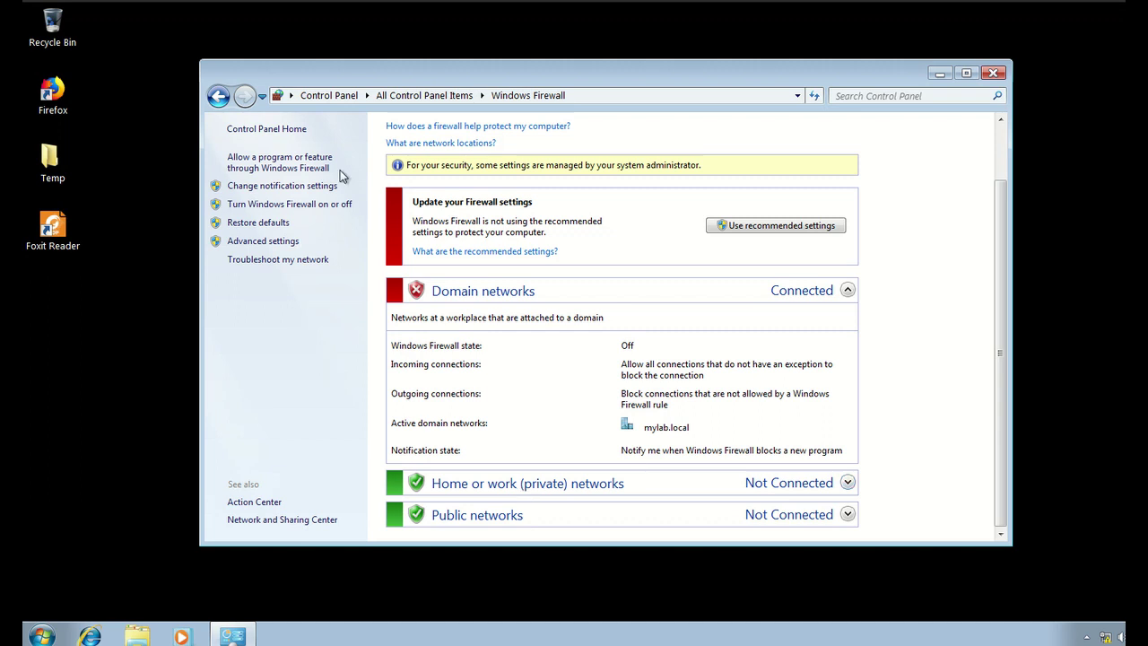
# - Open the advanced firewall console, widening its navigation tree and enlarging the window
pyautogui.click(258, 242)
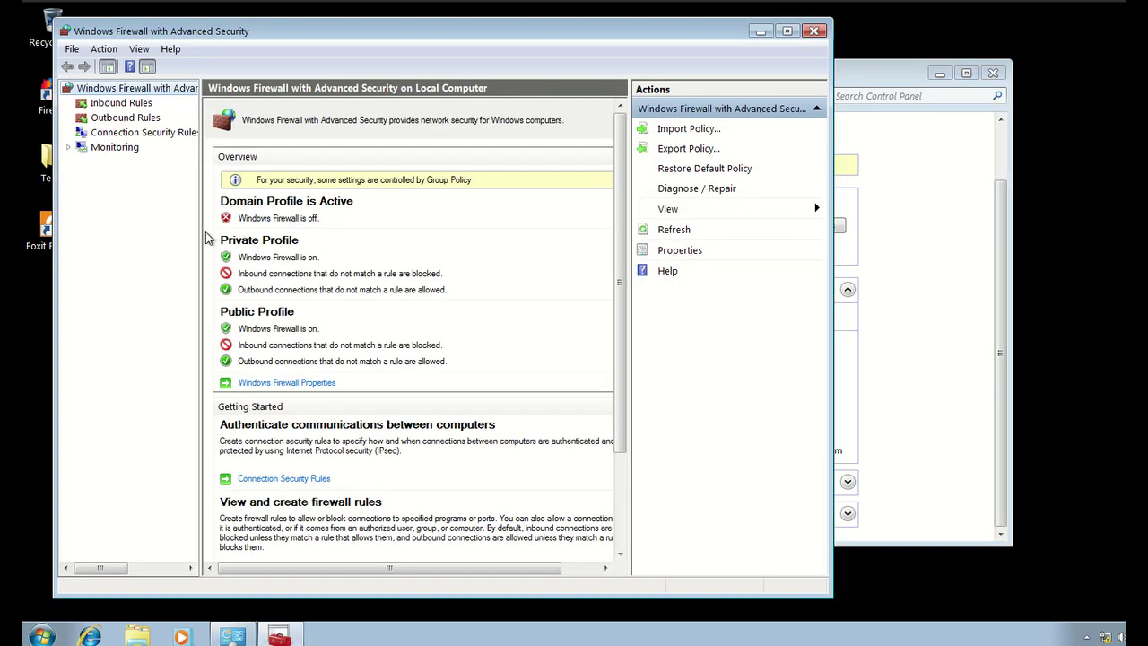
pyautogui.moveTo(202, 239); pyautogui.dragTo(236, 237)
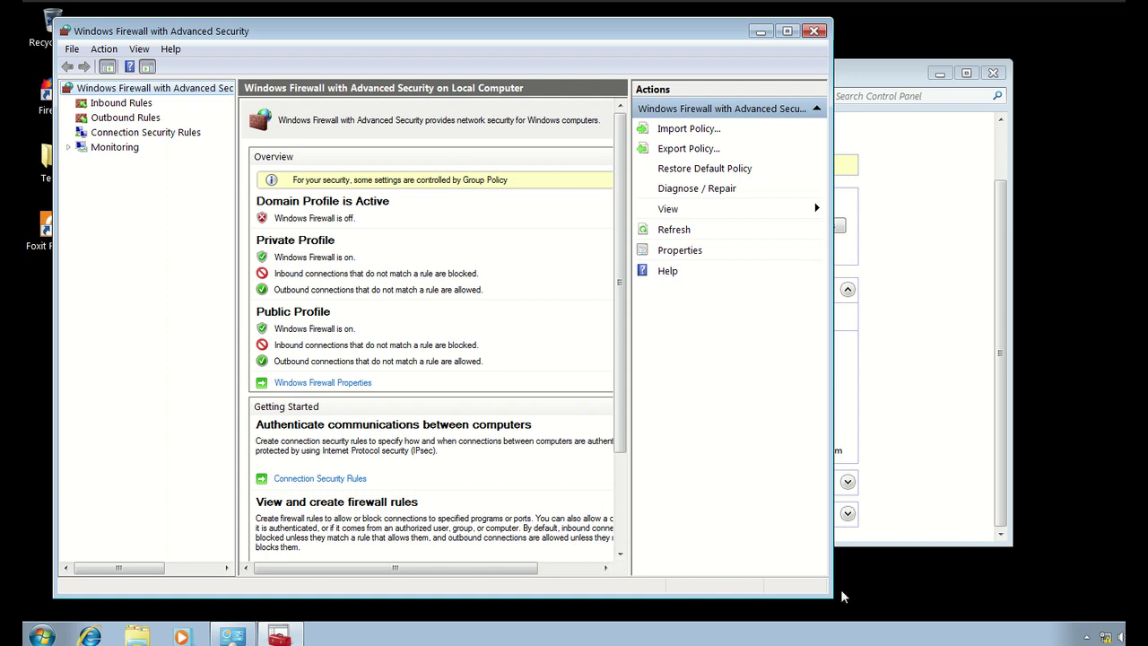
pyautogui.moveTo(831, 596); pyautogui.dragTo(1055, 604)
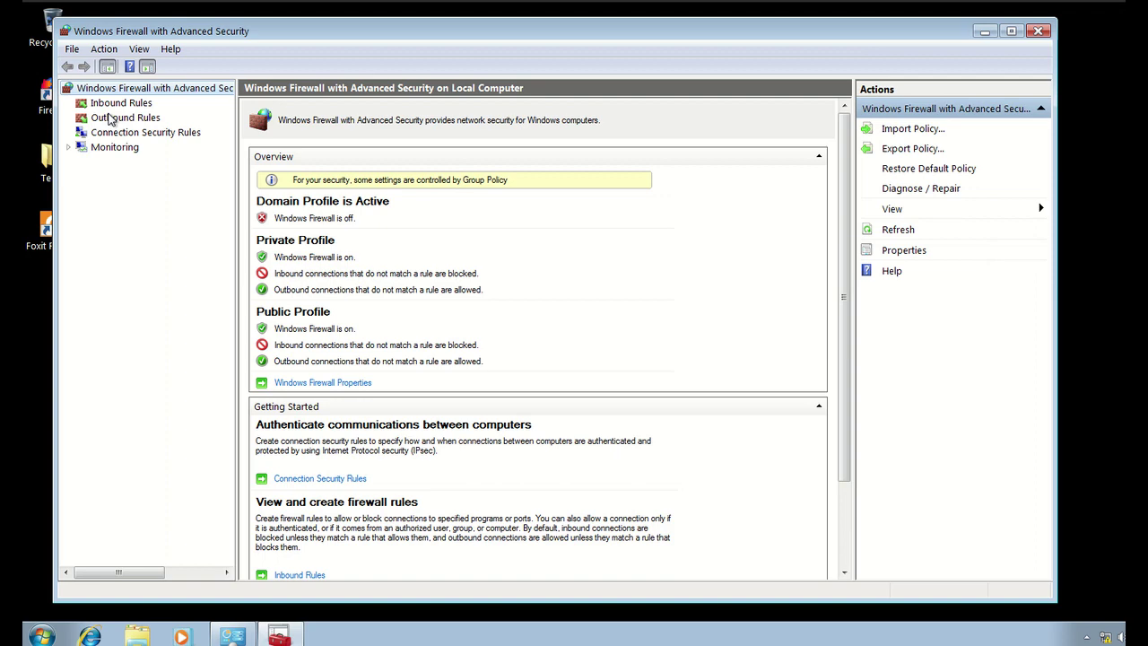
# - Show the Inbound Rules list, widen the rules pane, and select the MyApp rule
pyautogui.click(118, 105)
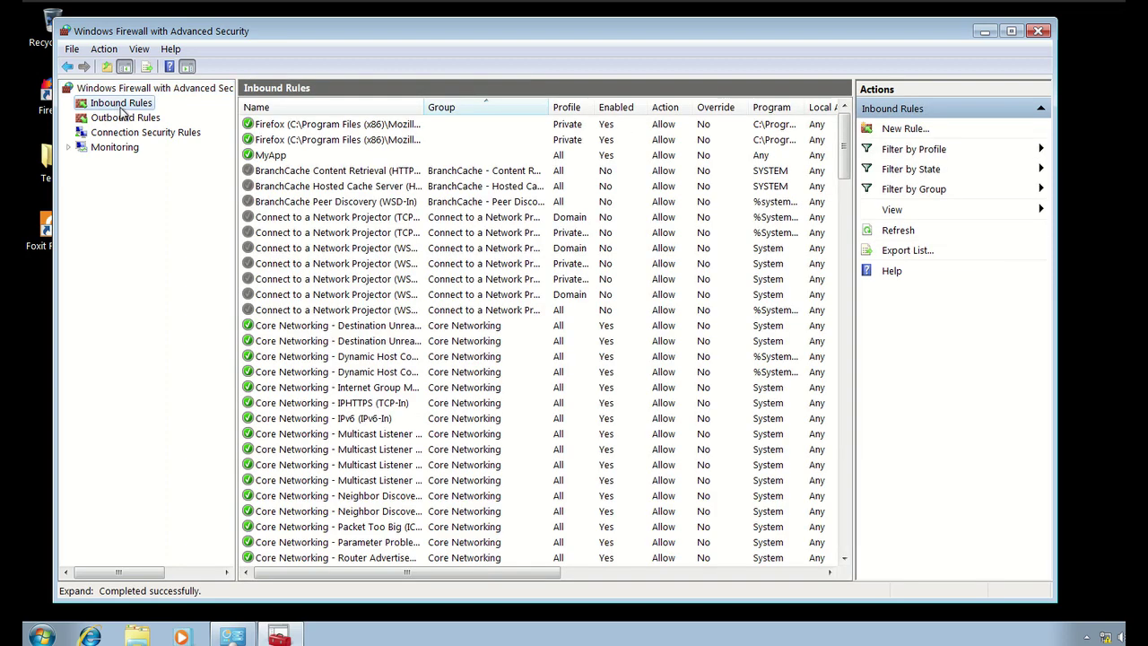
pyautogui.moveTo(438, 107); pyautogui.dragTo(454, 111)
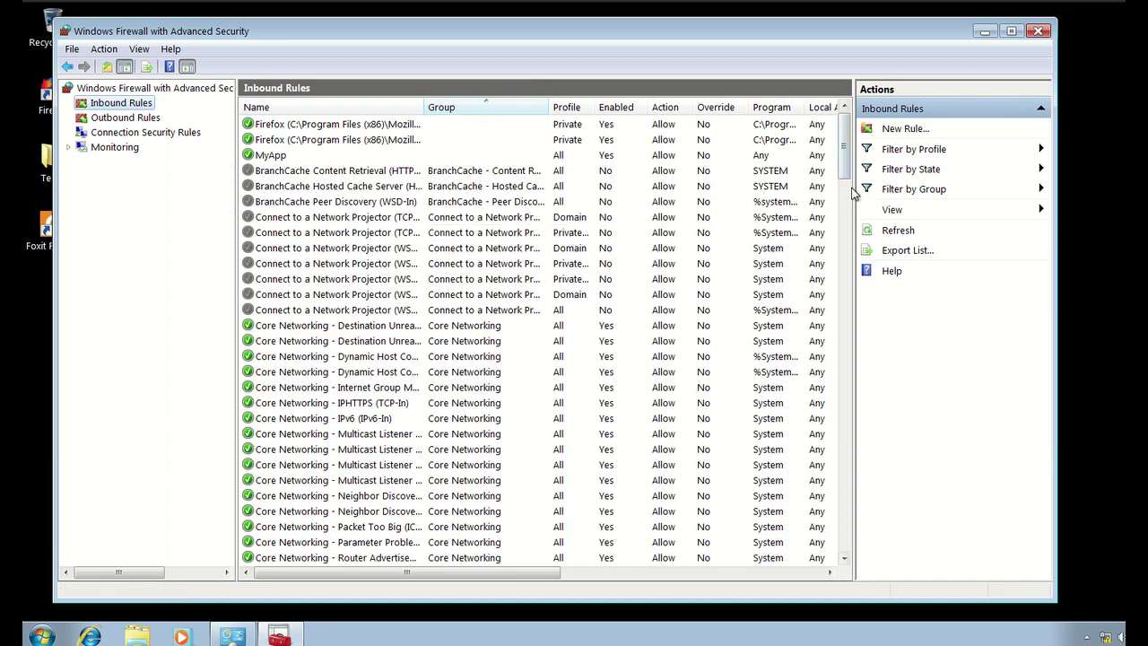
pyautogui.moveTo(854, 186); pyautogui.dragTo(873, 187)
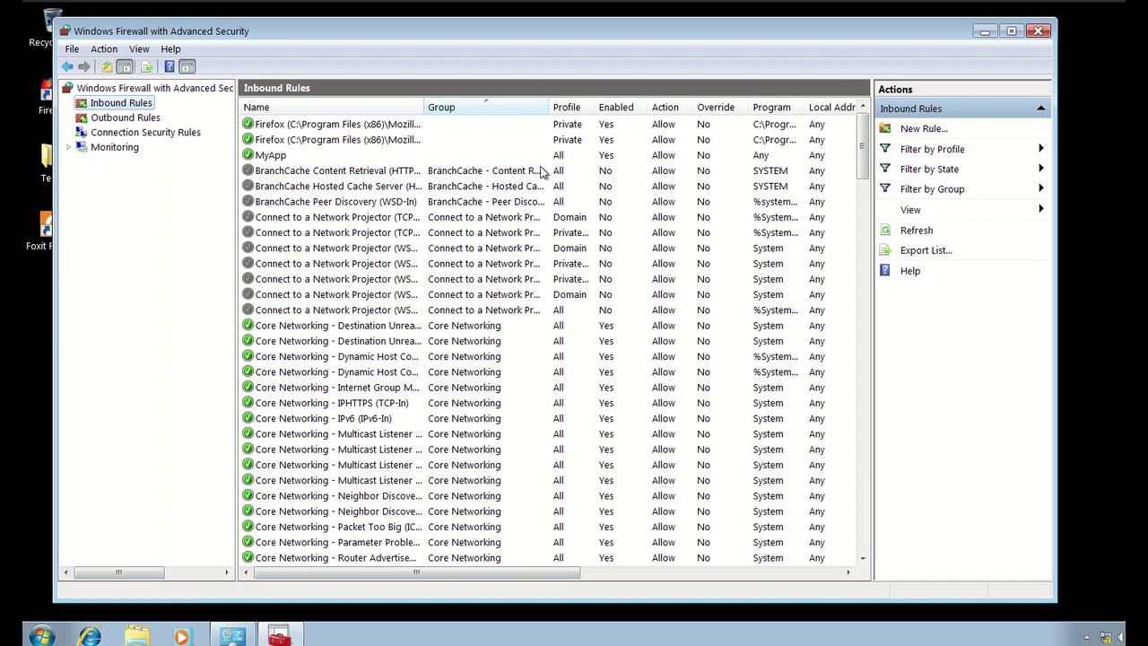
pyautogui.click(279, 158)
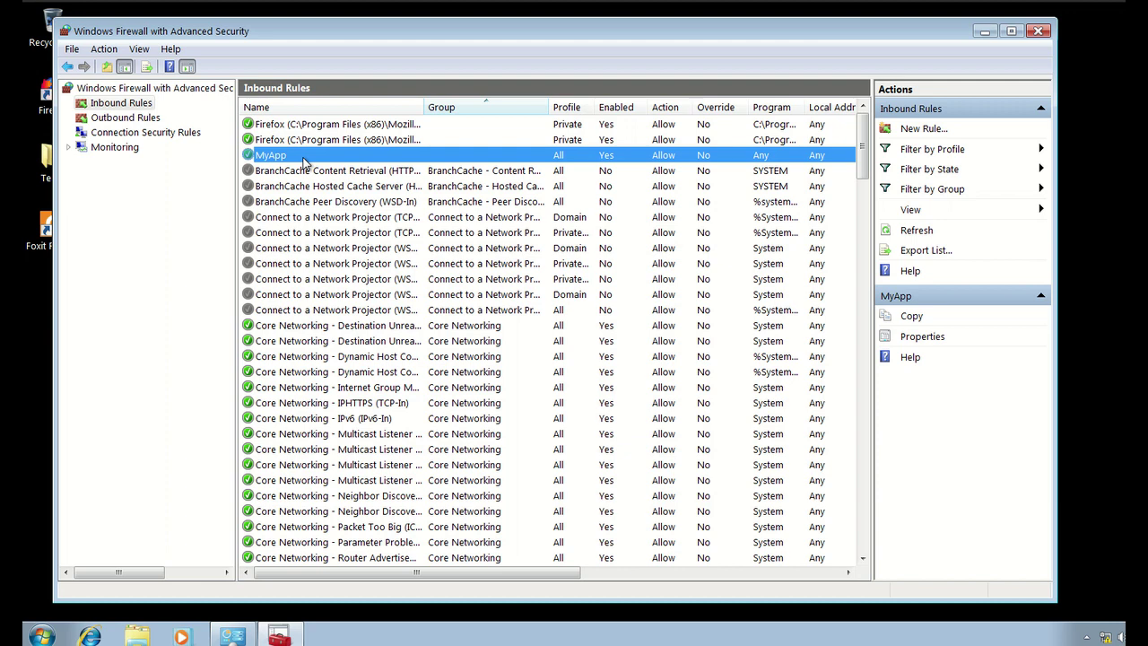
pyautogui.doubleClick(295, 167)
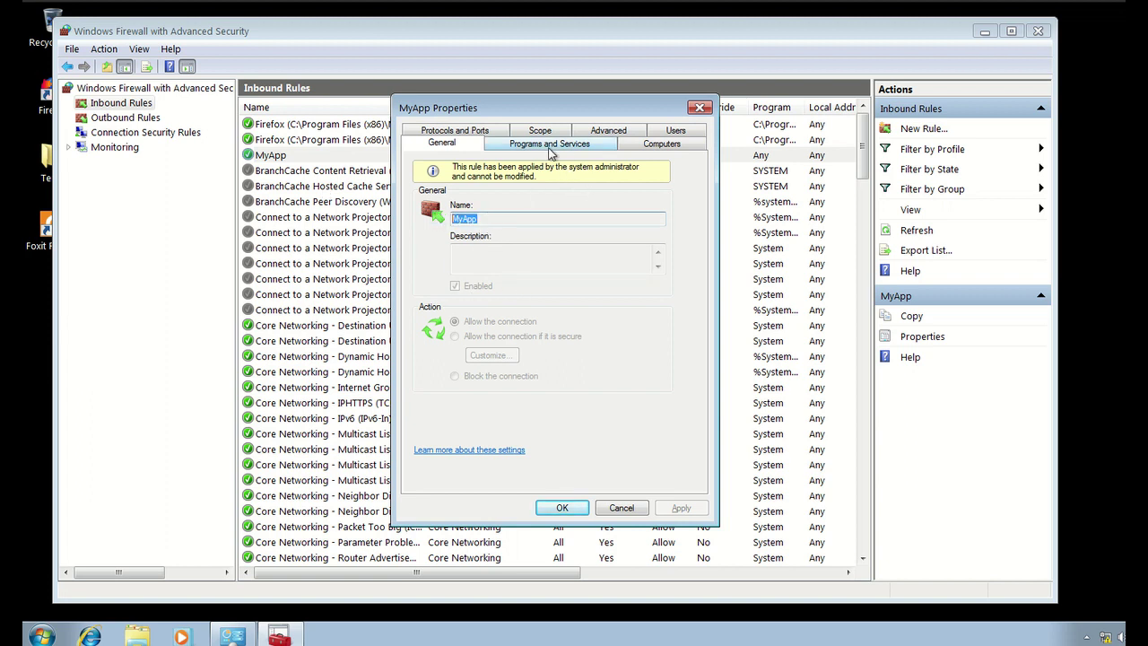
pyautogui.click(451, 131)
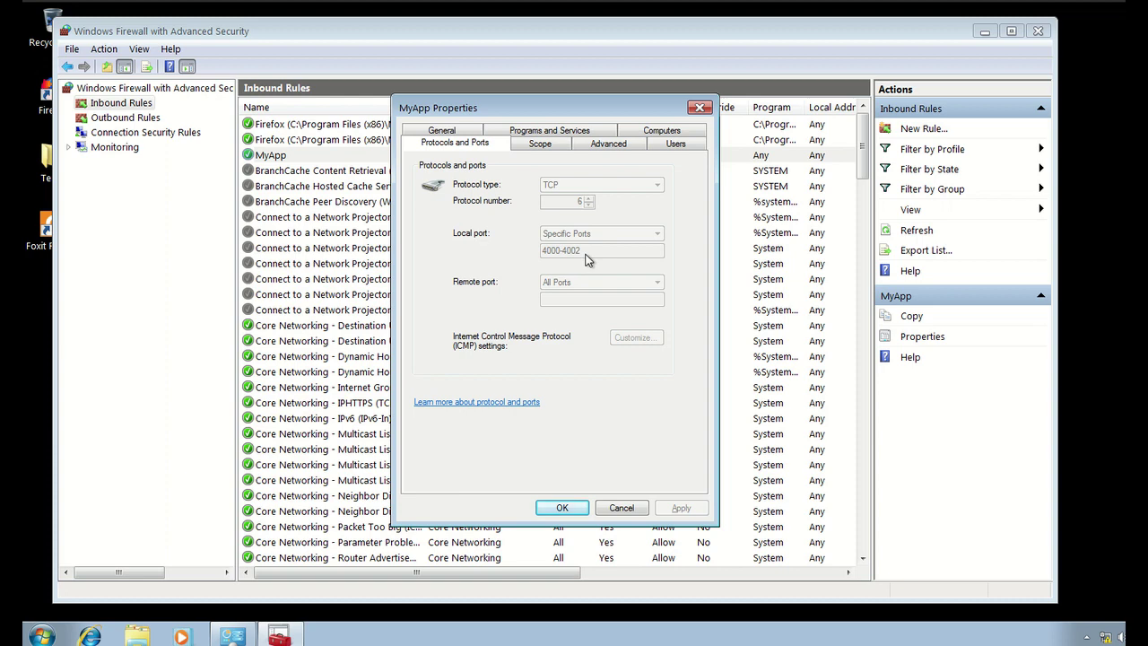
pyautogui.click(548, 146)
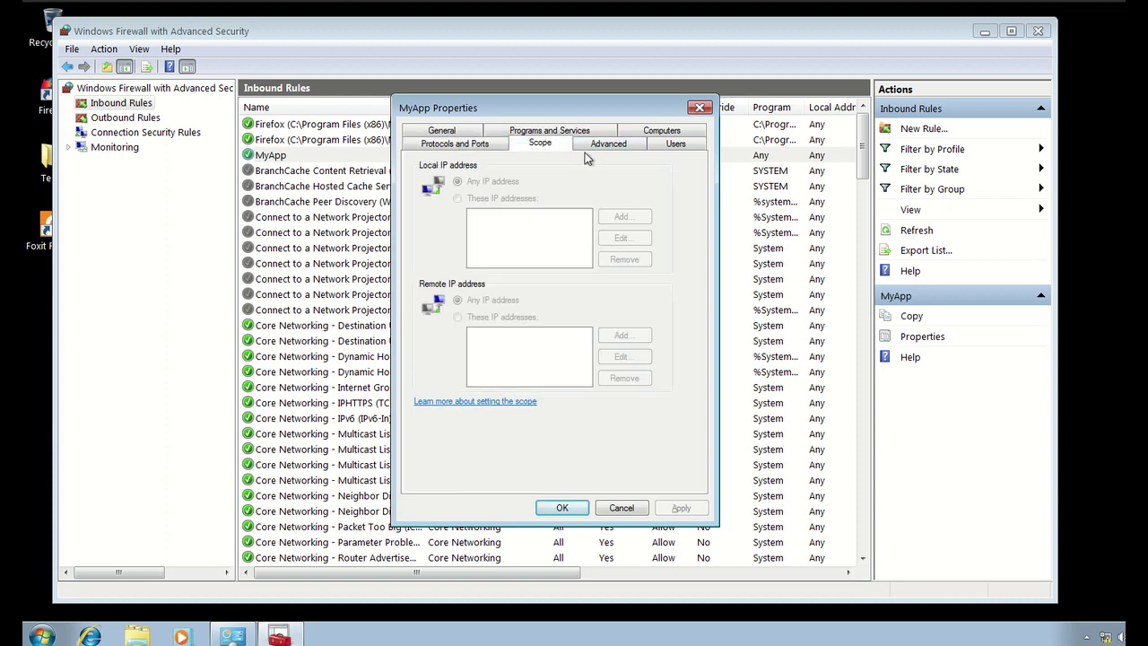
pyautogui.click(486, 144)
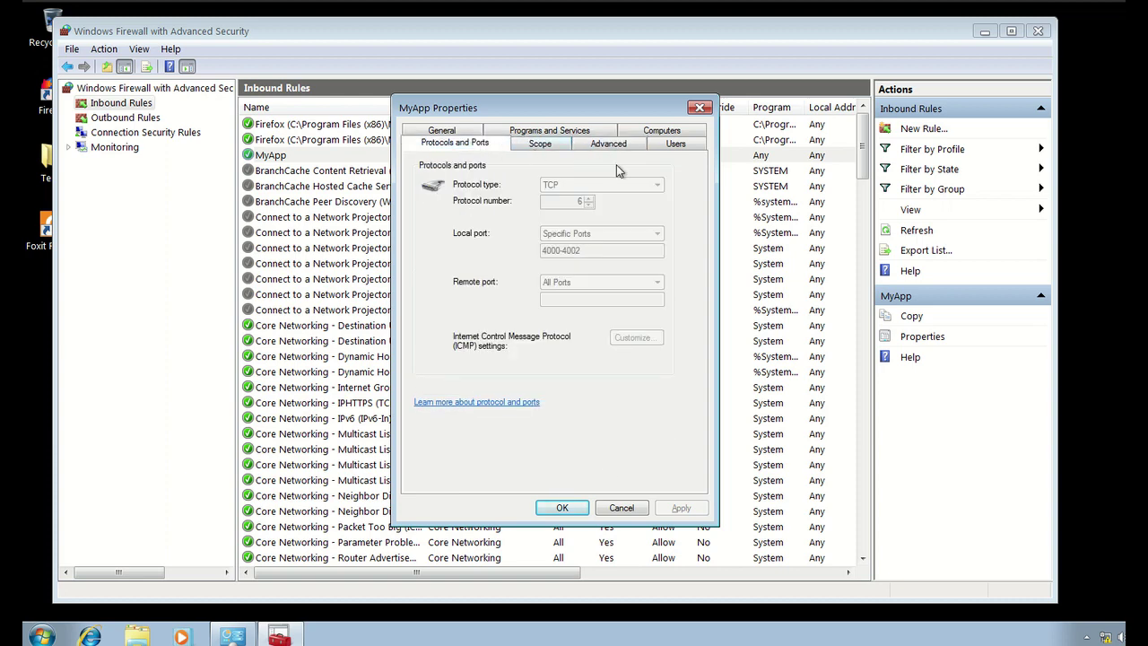
pyautogui.click(628, 509)
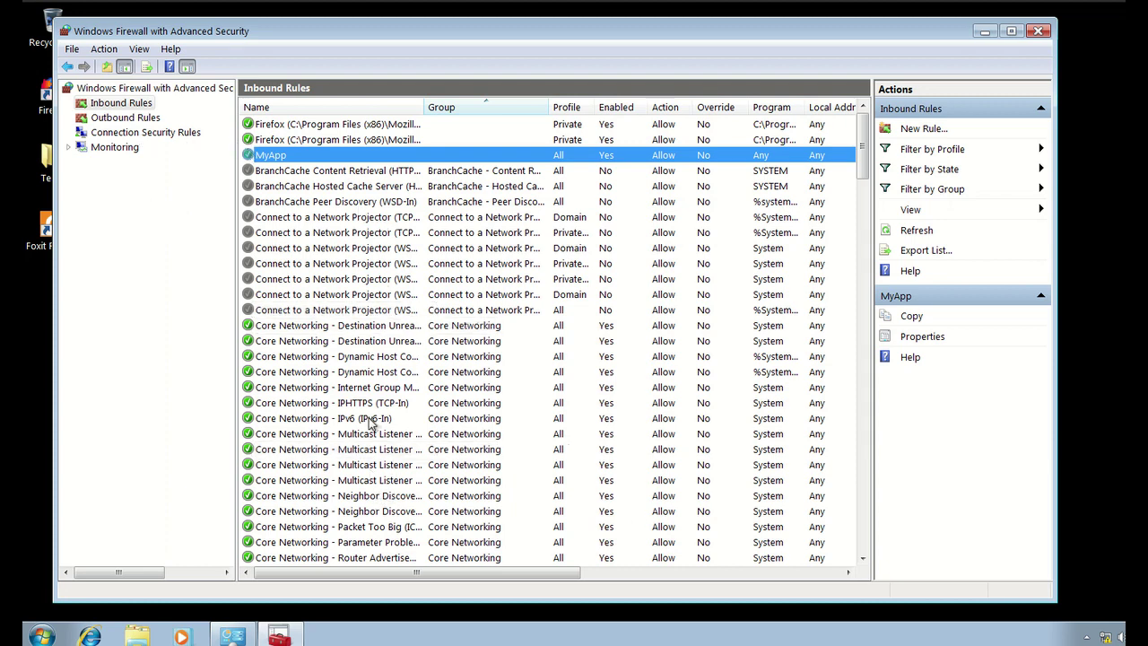
# - Widen the Inbound Rules Name column to show full rule names, then close the firewall console
pyautogui.scroll(-7, 368, 425)
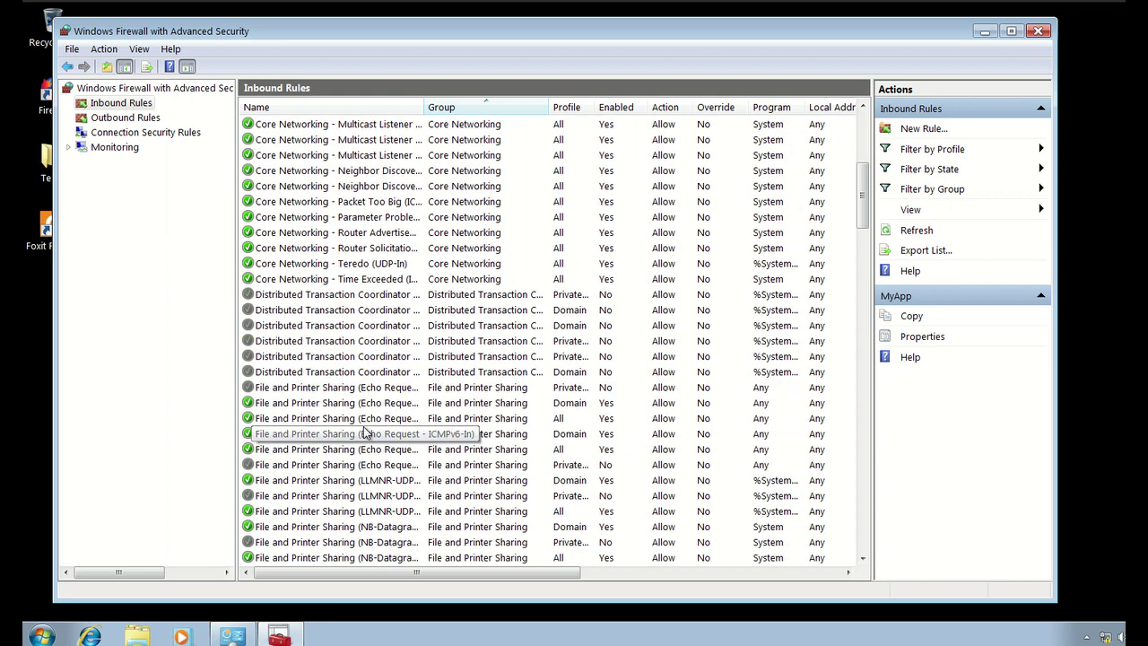
pyautogui.scroll(-3, 366, 433)
pyautogui.scroll(3, 341, 395)
pyautogui.scroll(-3, 314, 366)
pyautogui.scroll(-1, 312, 364)
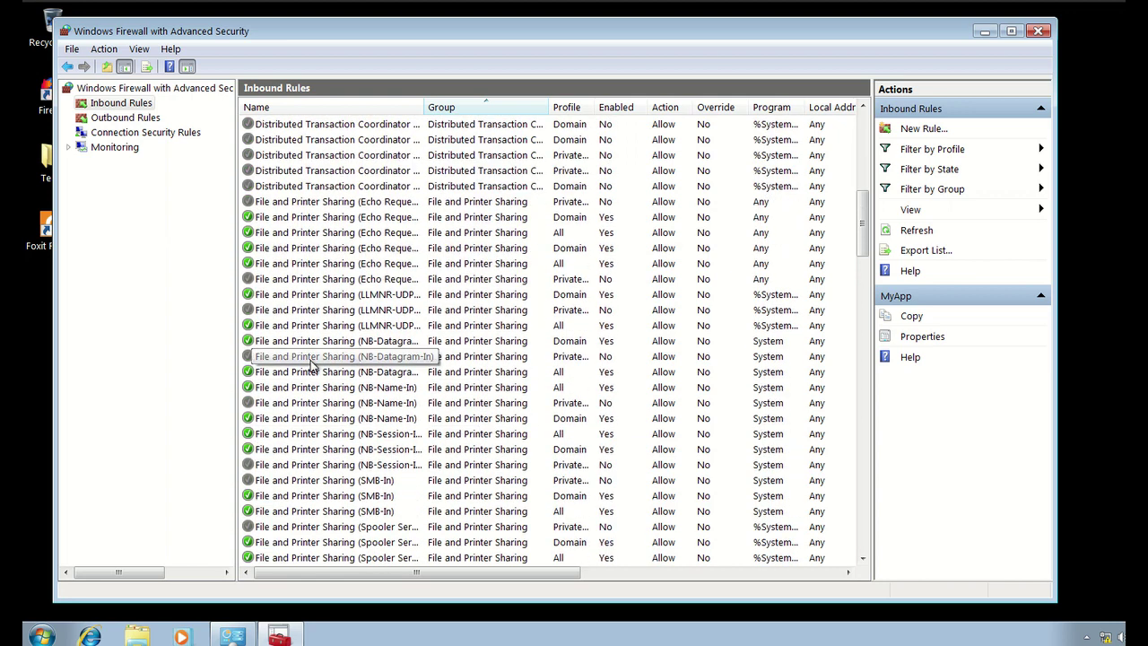
pyautogui.moveTo(424, 106); pyautogui.dragTo(548, 107)
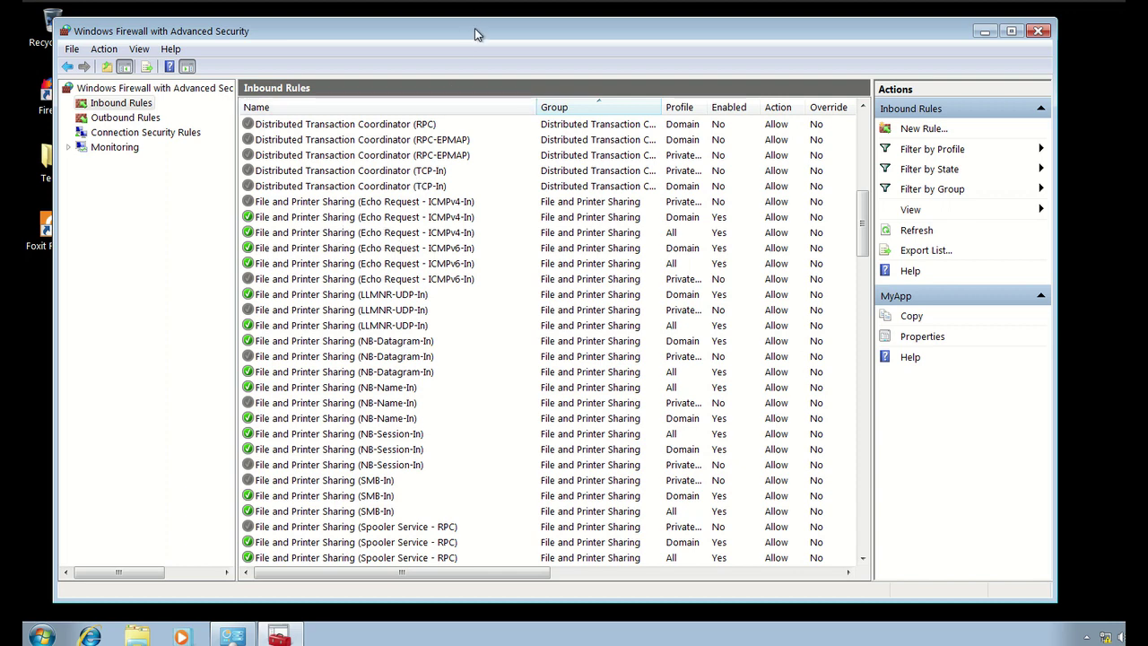
pyautogui.moveTo(476, 29); pyautogui.dragTo(495, 33)
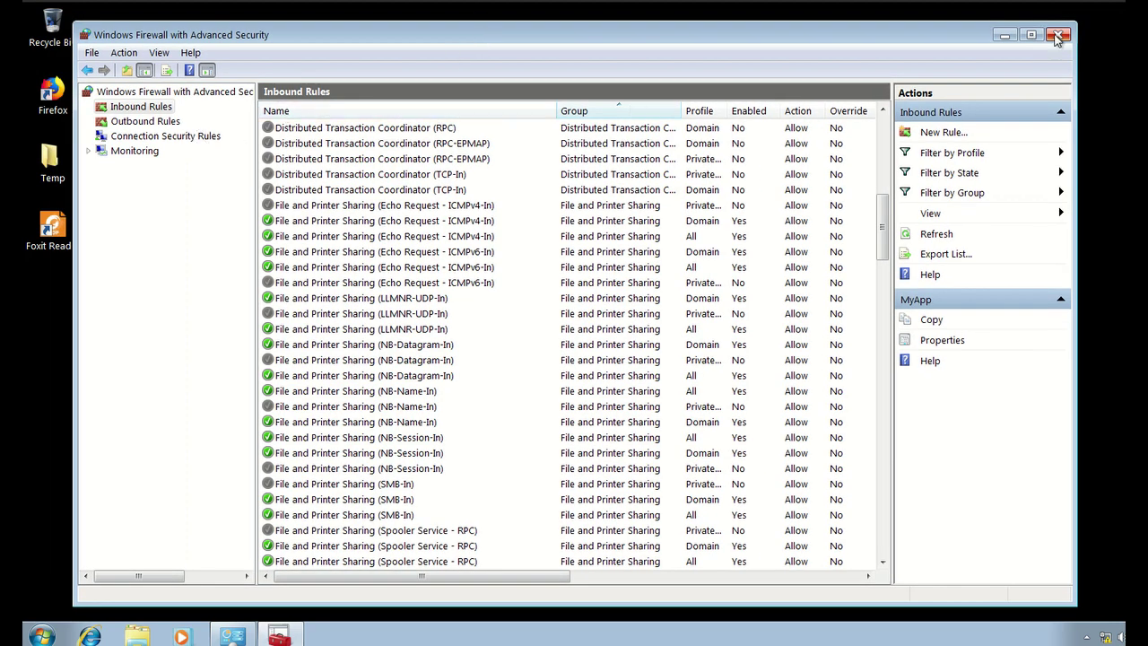
pyautogui.click(1058, 36)
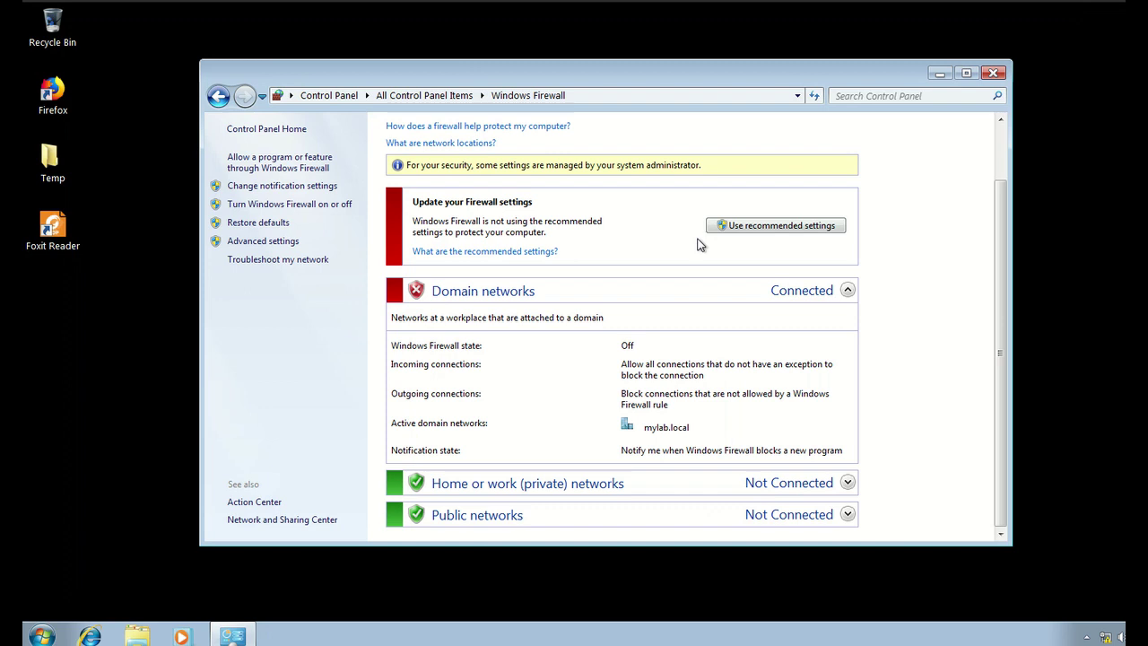